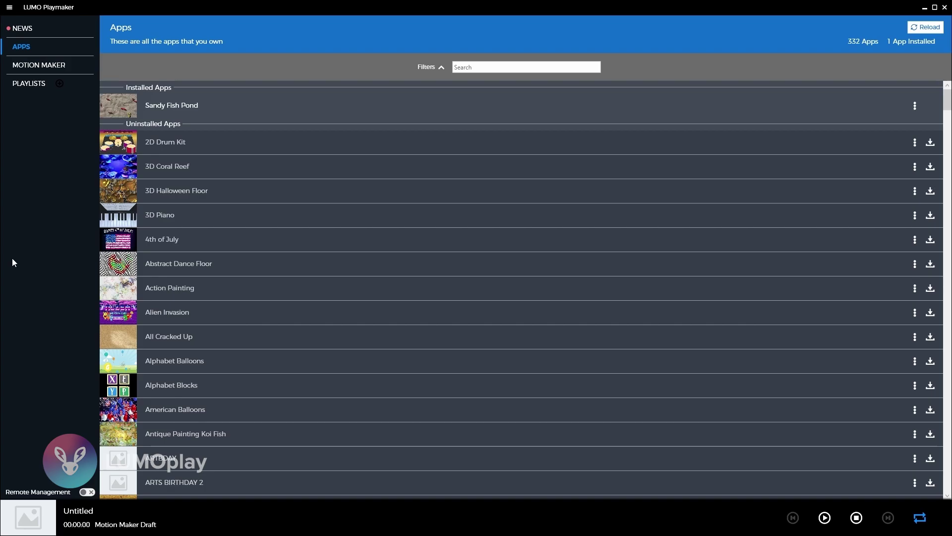
Step: Start a new custom Fish Pond project from the Motion Maker templates
{"action": "left_click", "coordinate": [42, 66]}
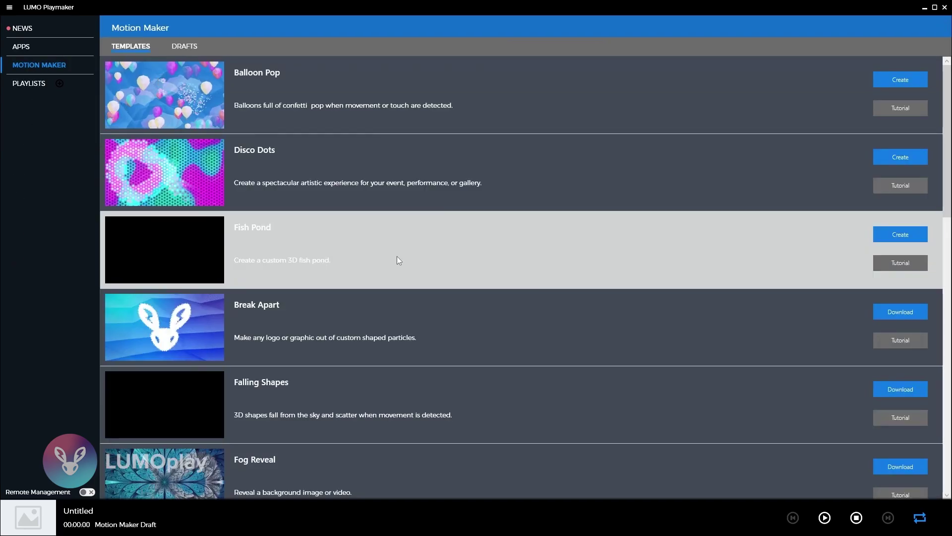
{"action": "left_click", "coordinate": [893, 237]}
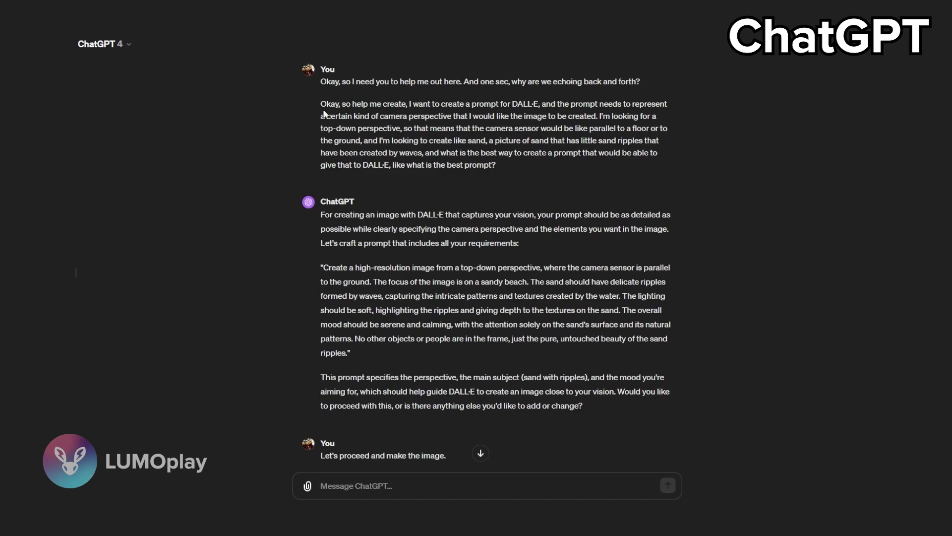
{"action": "left_click_drag", "start_coordinate": [318, 116], "coordinate": [524, 169]}
{"action": "left_click", "coordinate": [524, 168]}
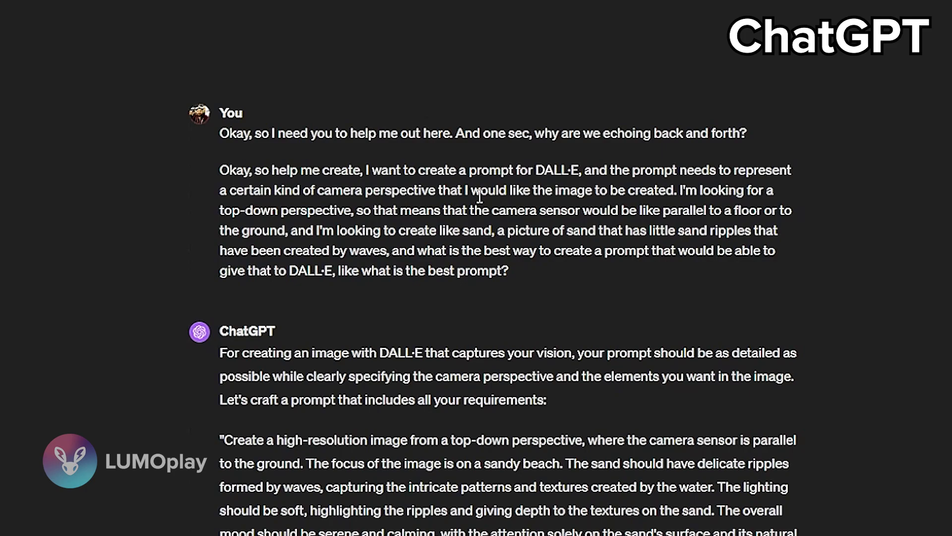
{"action": "left_click_drag", "start_coordinate": [469, 170], "coordinate": [578, 172]}
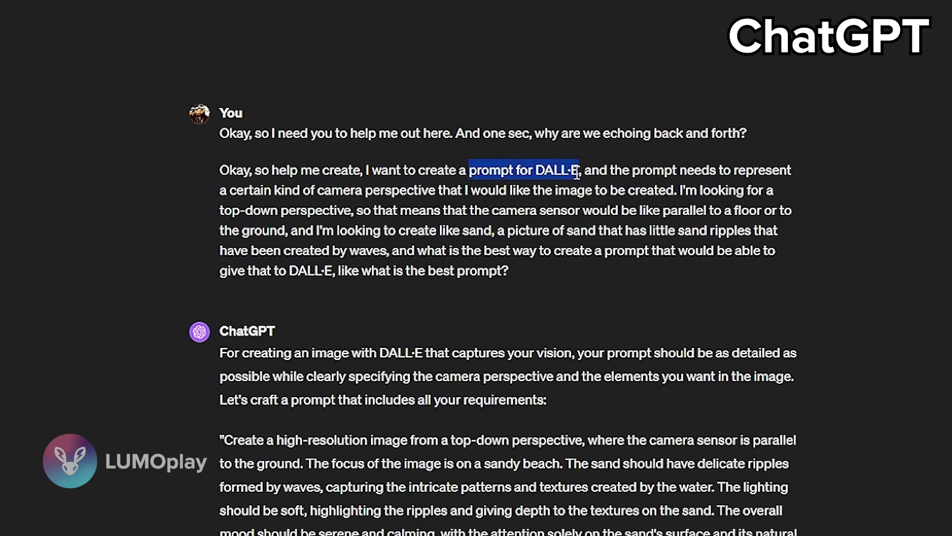
{"action": "left_click", "coordinate": [289, 190]}
{"action": "left_click_drag", "start_coordinate": [288, 189], "coordinate": [473, 190]}
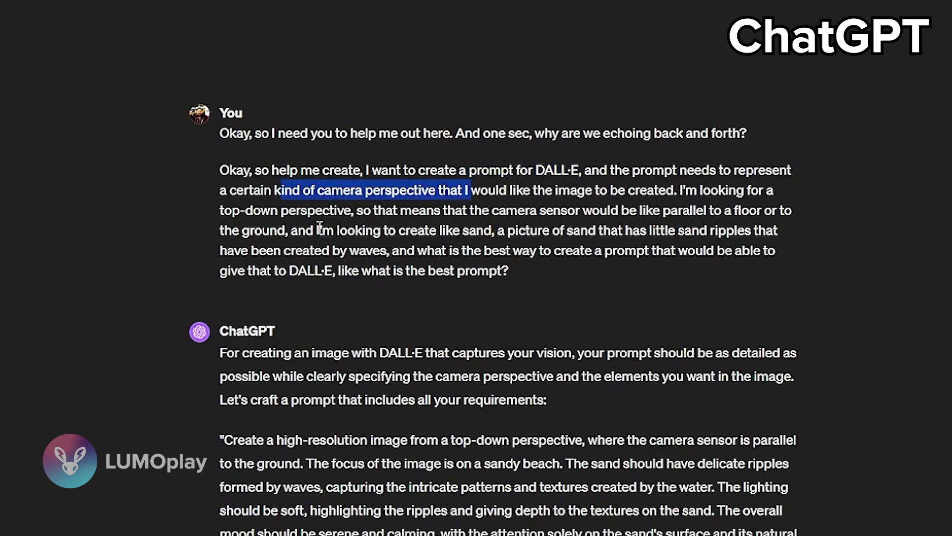
{"action": "left_click_drag", "start_coordinate": [224, 210], "coordinate": [329, 209]}
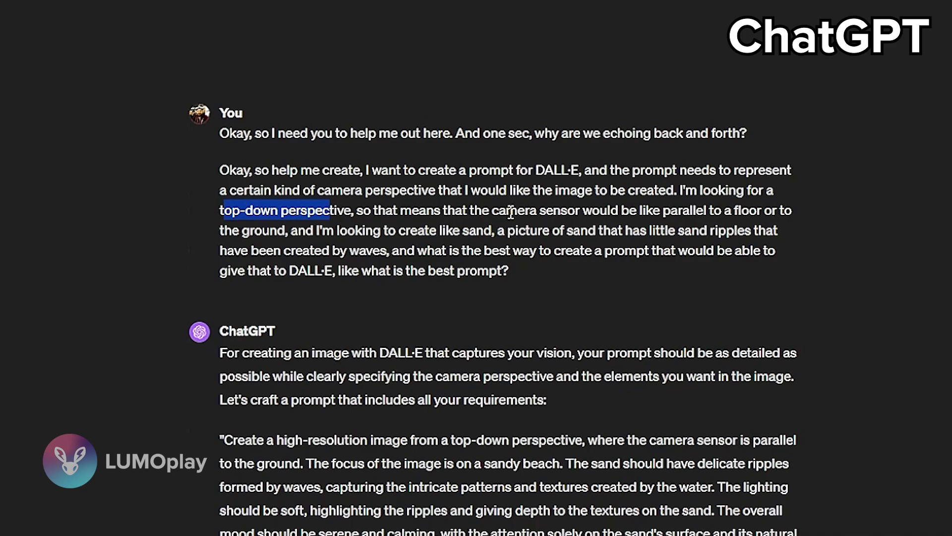
{"action": "left_click_drag", "start_coordinate": [506, 210], "coordinate": [750, 212]}
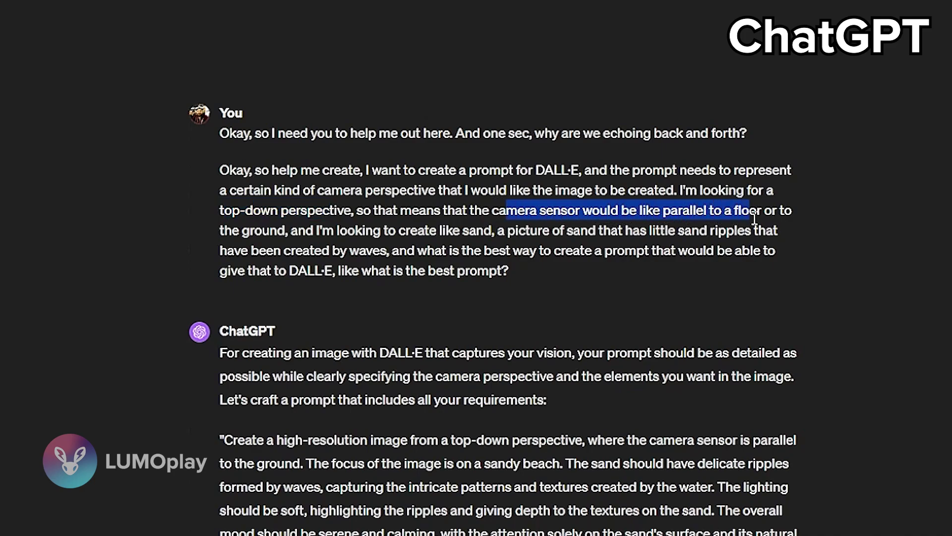
{"action": "mouse_move", "coordinate": [567, 230]}
{"action": "left_mouse_down"}
{"action": "mouse_move", "coordinate": [760, 245]}
{"action": "mouse_move", "coordinate": [758, 236]}
{"action": "mouse_move", "coordinate": [760, 244]}
{"action": "left_mouse_up"}
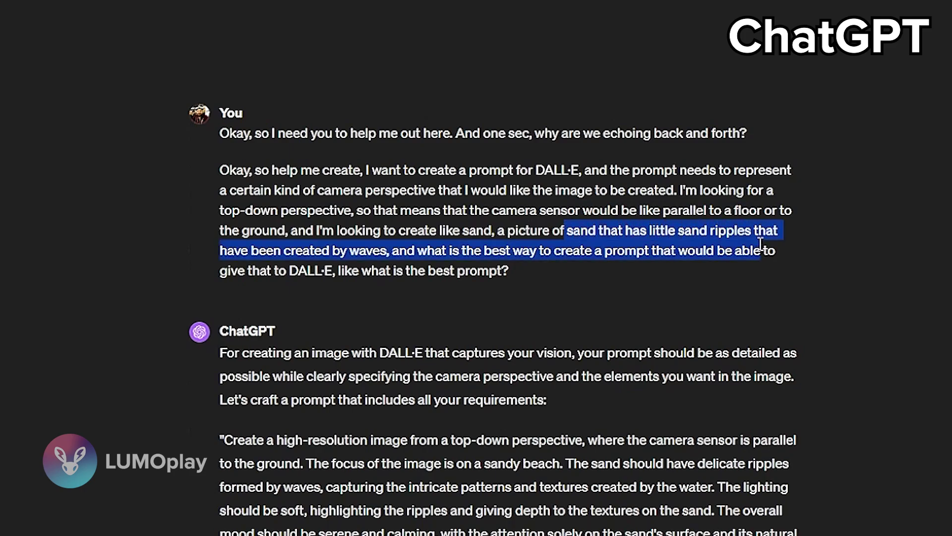
{"action": "left_click", "coordinate": [534, 274]}
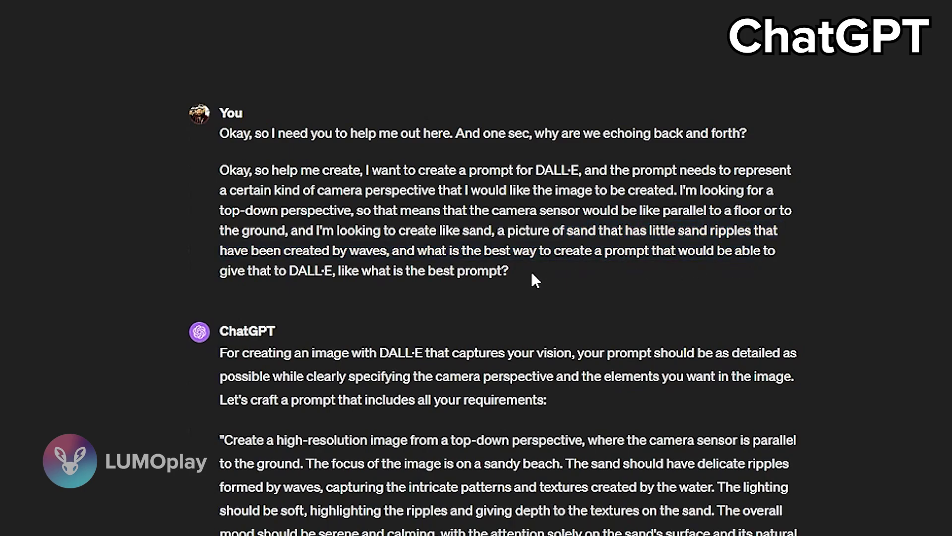
{"action": "scroll", "coordinate": [528, 206], "scroll_direction": "down", "scroll_amount": 3}
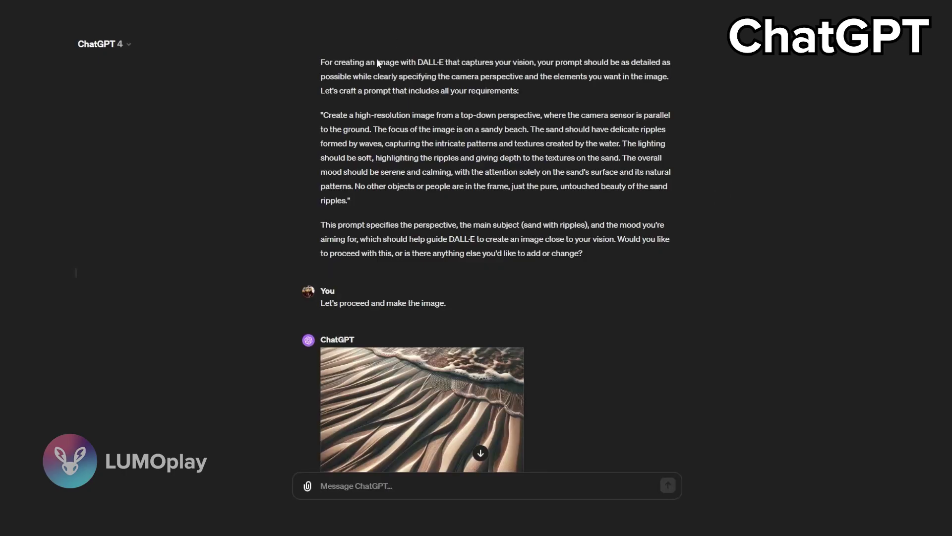
{"action": "scroll", "coordinate": [402, 186], "scroll_direction": "down", "scroll_amount": 1}
{"action": "scroll", "coordinate": [408, 197], "scroll_direction": "down", "scroll_amount": 2}
{"action": "scroll", "coordinate": [411, 198], "scroll_direction": "down", "scroll_amount": 1}
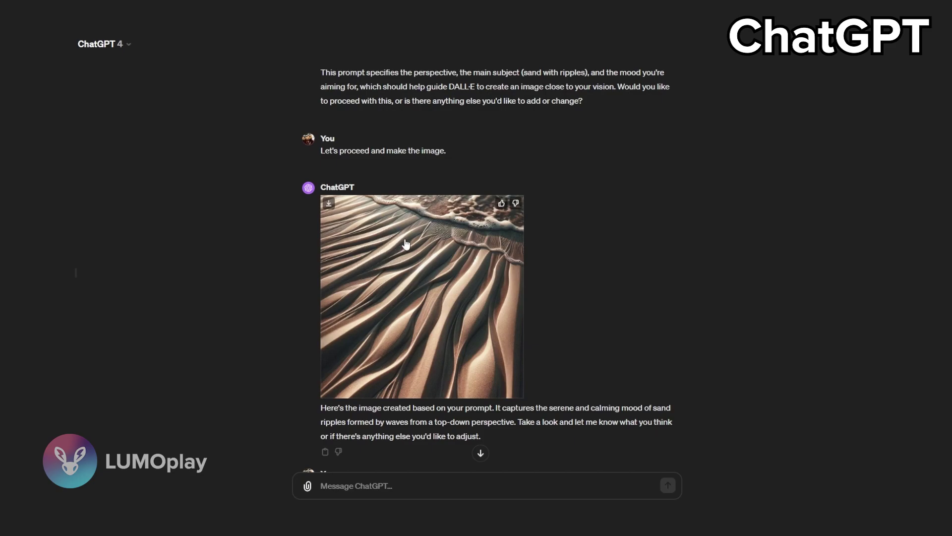
{"action": "mouse_move", "coordinate": [421, 296]}
{"action": "scroll", "coordinate": [473, 211], "scroll_direction": "down", "scroll_amount": 2}
{"action": "scroll", "coordinate": [521, 238], "scroll_direction": "down", "scroll_amount": 3}
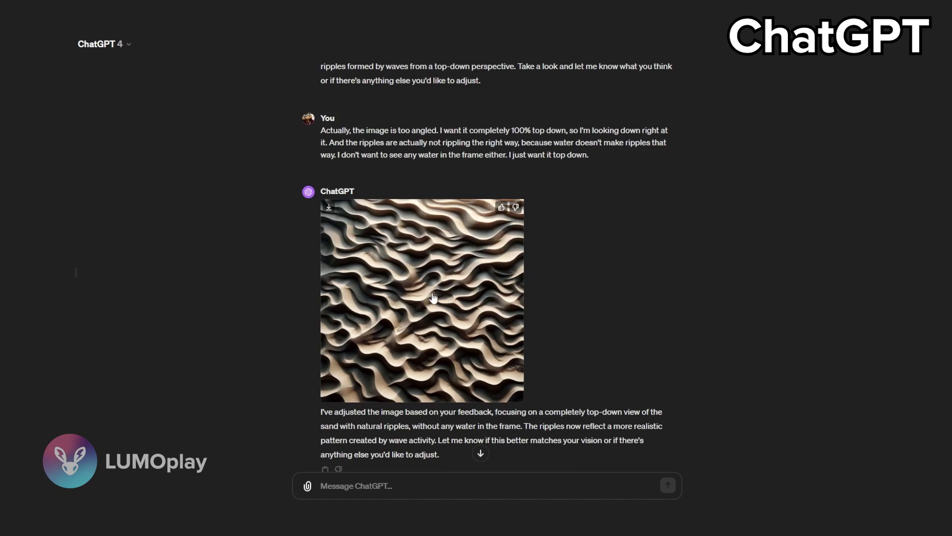
{"action": "scroll", "coordinate": [445, 284], "scroll_direction": "down", "scroll_amount": 1}
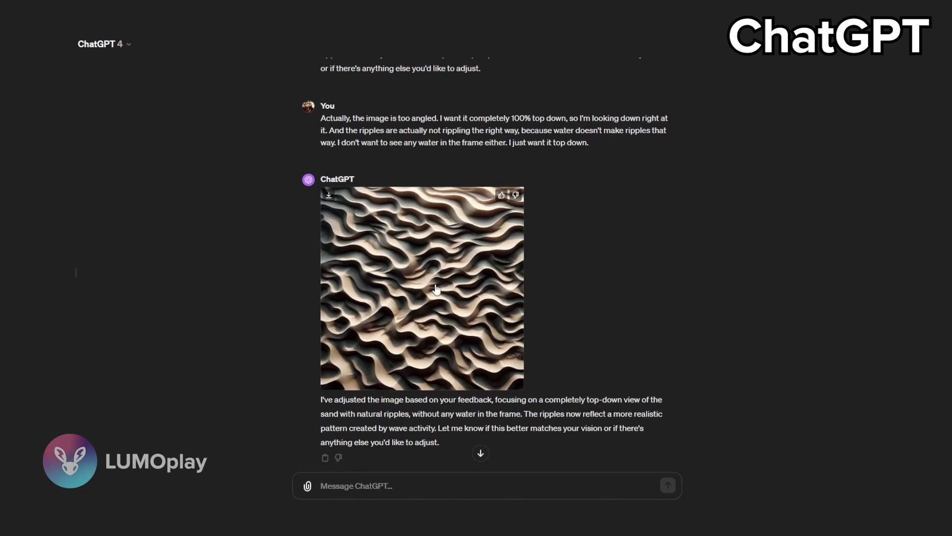
{"action": "scroll", "coordinate": [439, 286], "scroll_direction": "down", "scroll_amount": 3}
{"action": "scroll", "coordinate": [435, 288], "scroll_direction": "down", "scroll_amount": 1}
{"action": "scroll", "coordinate": [434, 288], "scroll_direction": "down", "scroll_amount": 1}
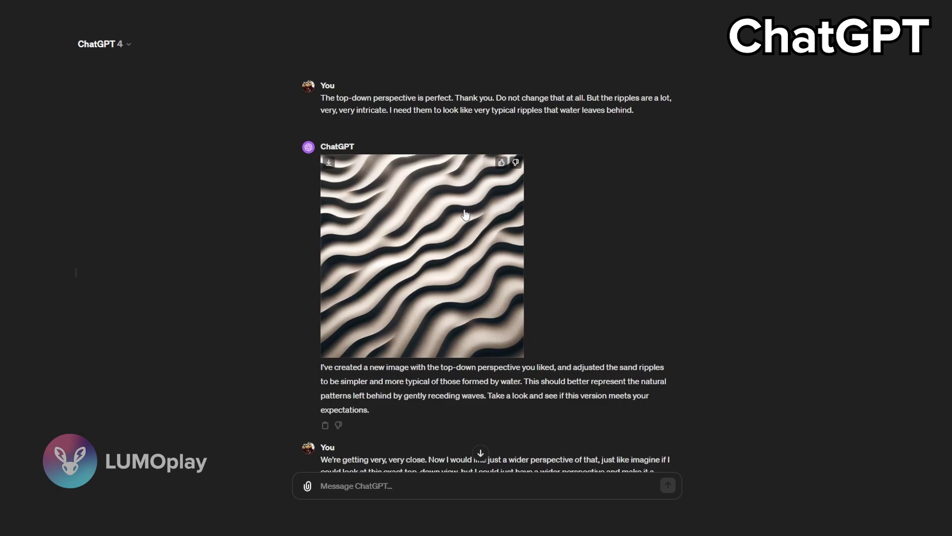
{"action": "scroll", "coordinate": [464, 214], "scroll_direction": "down", "scroll_amount": 1}
{"action": "scroll", "coordinate": [464, 215], "scroll_direction": "down", "scroll_amount": 1}
{"action": "scroll", "coordinate": [464, 214], "scroll_direction": "down", "scroll_amount": 2}
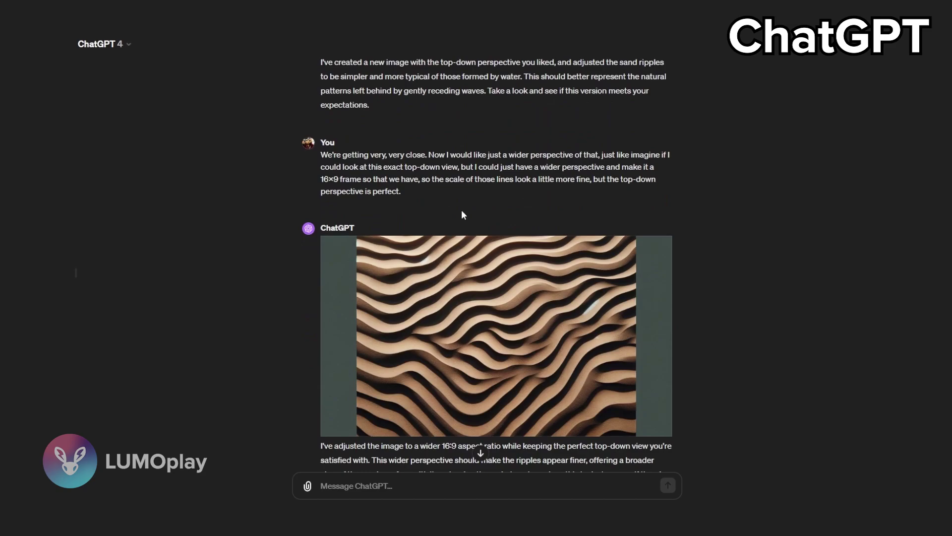
{"action": "scroll", "coordinate": [461, 209], "scroll_direction": "down", "scroll_amount": 1}
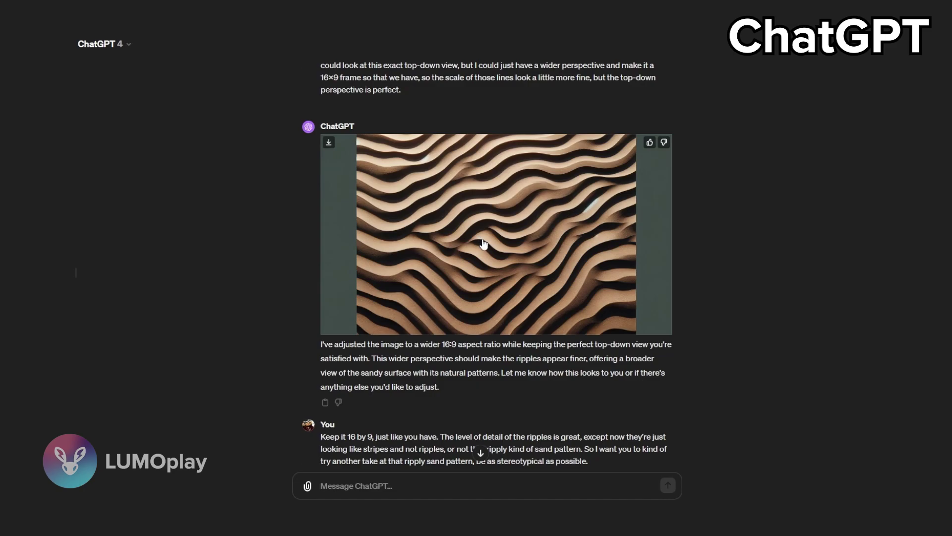
{"action": "scroll", "coordinate": [482, 244], "scroll_direction": "down", "scroll_amount": 1}
{"action": "scroll", "coordinate": [484, 238], "scroll_direction": "down", "scroll_amount": 1}
{"action": "scroll", "coordinate": [487, 230], "scroll_direction": "down", "scroll_amount": 1}
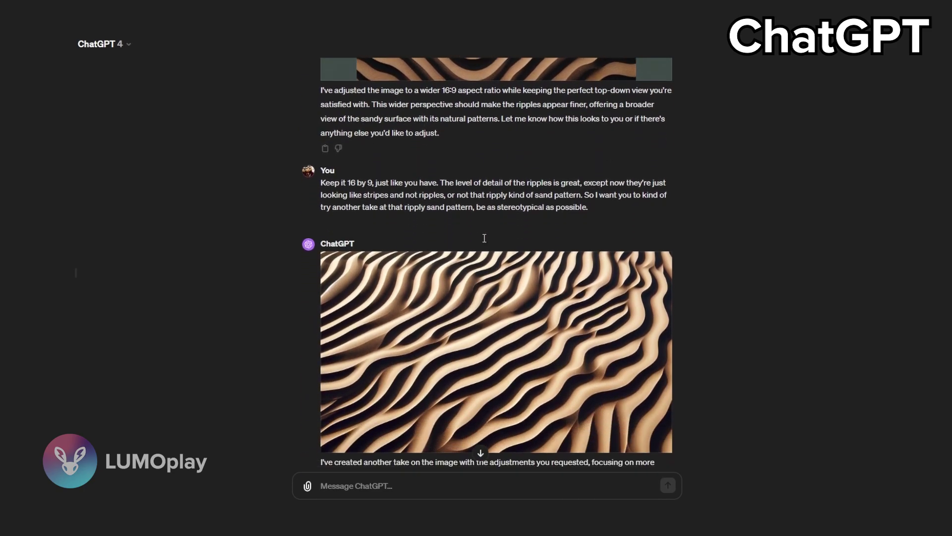
{"action": "scroll", "coordinate": [496, 221], "scroll_direction": "down", "scroll_amount": 2}
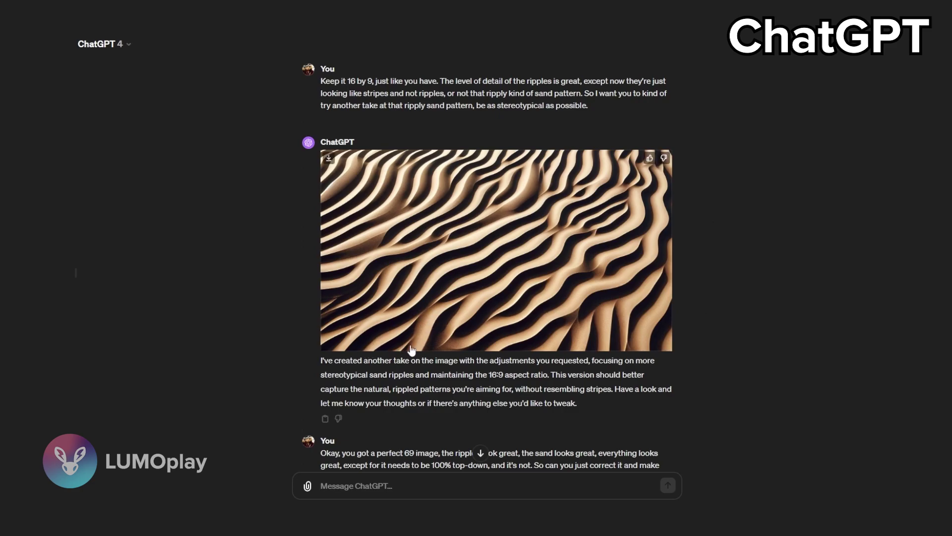
{"action": "mouse_move", "coordinate": [496, 352]}
{"action": "scroll", "coordinate": [522, 246], "scroll_direction": "down", "scroll_amount": 1}
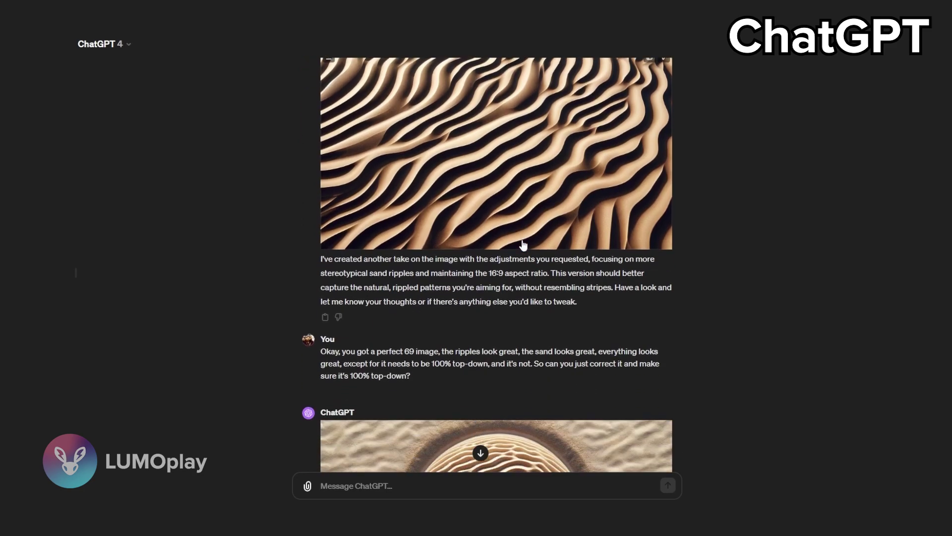
{"action": "scroll", "coordinate": [522, 246], "scroll_direction": "down", "scroll_amount": 5}
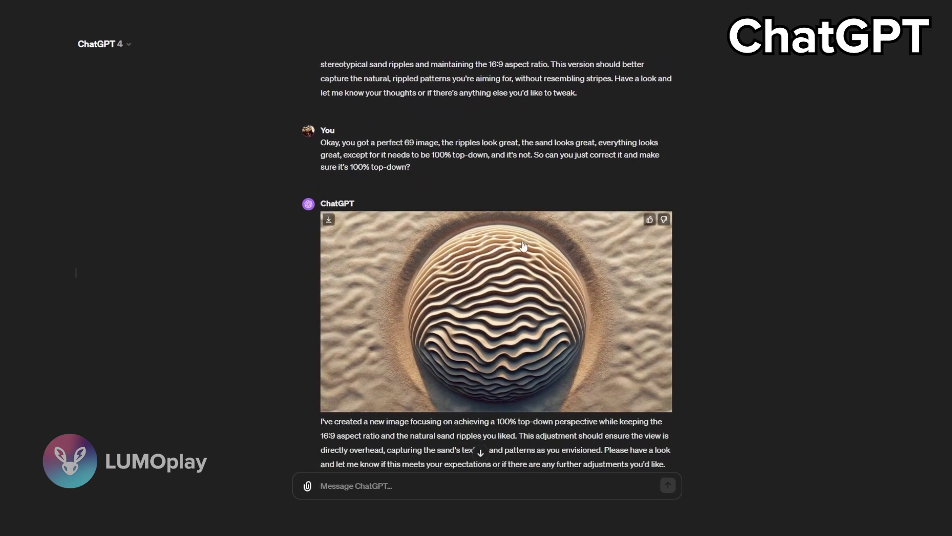
{"action": "scroll", "coordinate": [523, 246], "scroll_direction": "down", "scroll_amount": 1}
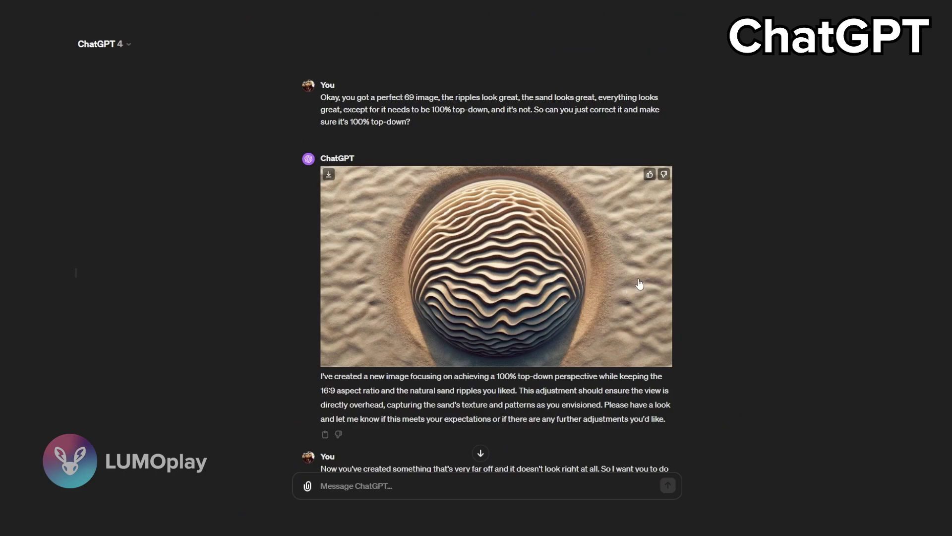
{"action": "scroll", "coordinate": [639, 283], "scroll_direction": "down", "scroll_amount": 1}
{"action": "scroll", "coordinate": [639, 284], "scroll_direction": "down", "scroll_amount": 1}
{"action": "scroll", "coordinate": [636, 282], "scroll_direction": "down", "scroll_amount": 1}
{"action": "scroll", "coordinate": [633, 279], "scroll_direction": "down", "scroll_amount": 1}
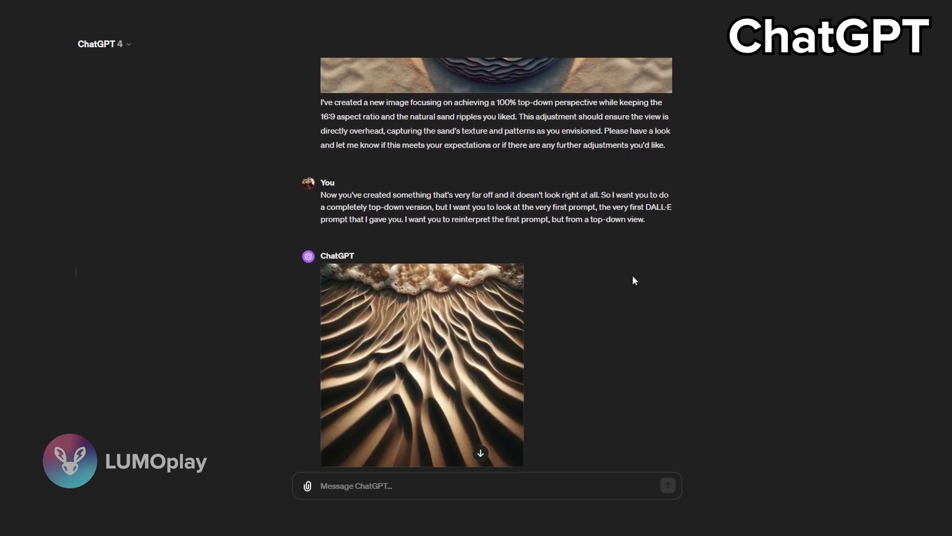
{"action": "scroll", "coordinate": [633, 279], "scroll_direction": "down", "scroll_amount": 1}
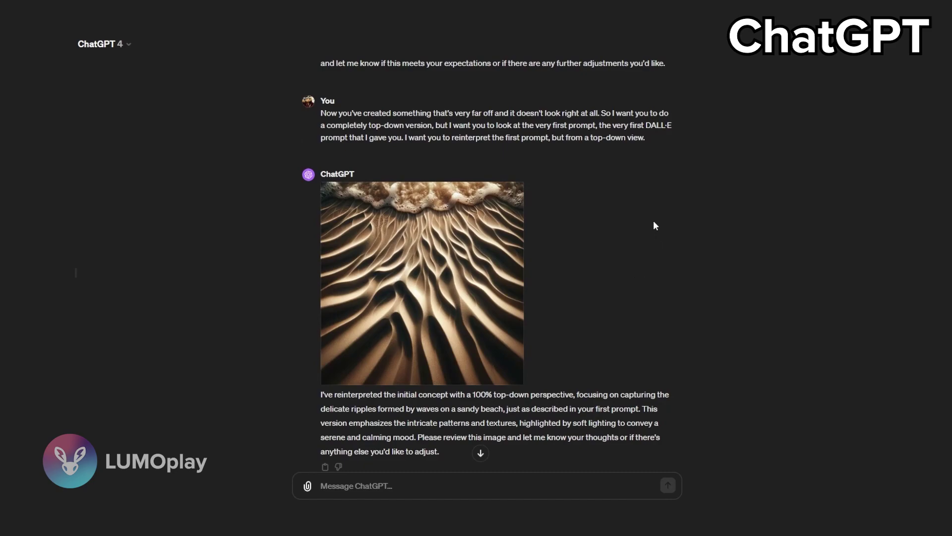
{"action": "scroll", "coordinate": [645, 220], "scroll_direction": "down", "scroll_amount": 1}
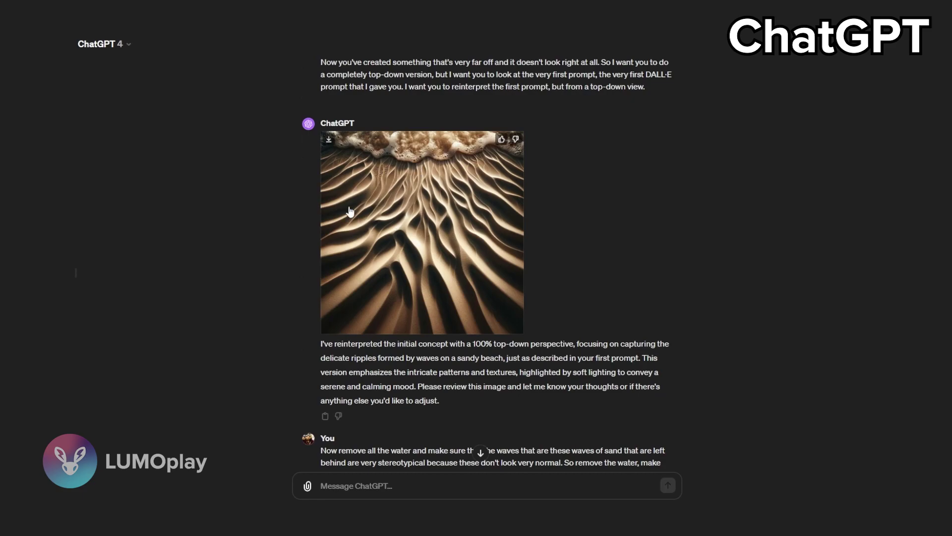
{"action": "scroll", "coordinate": [407, 247], "scroll_direction": "down", "scroll_amount": 2}
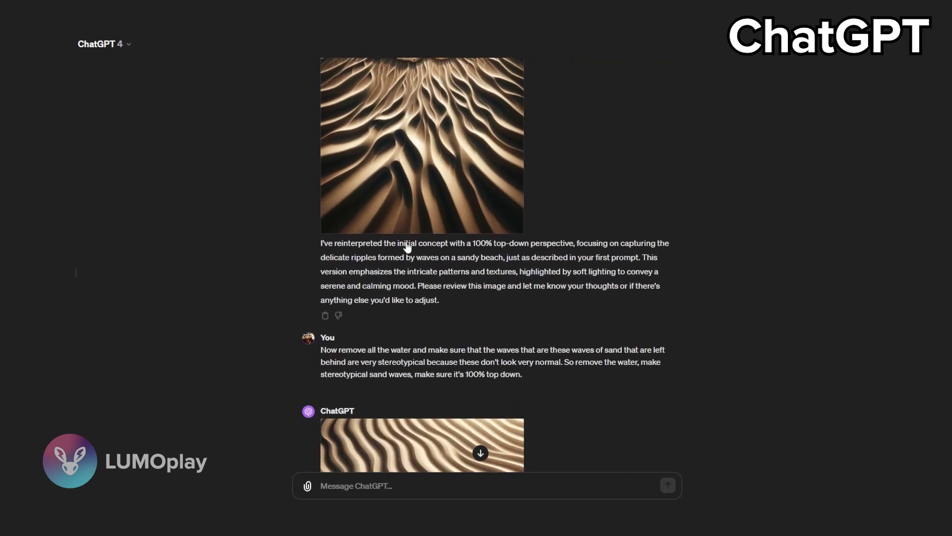
{"action": "scroll", "coordinate": [407, 247], "scroll_direction": "down", "scroll_amount": 1}
{"action": "scroll", "coordinate": [409, 245], "scroll_direction": "down", "scroll_amount": 2}
{"action": "scroll", "coordinate": [411, 245], "scroll_direction": "down", "scroll_amount": 1}
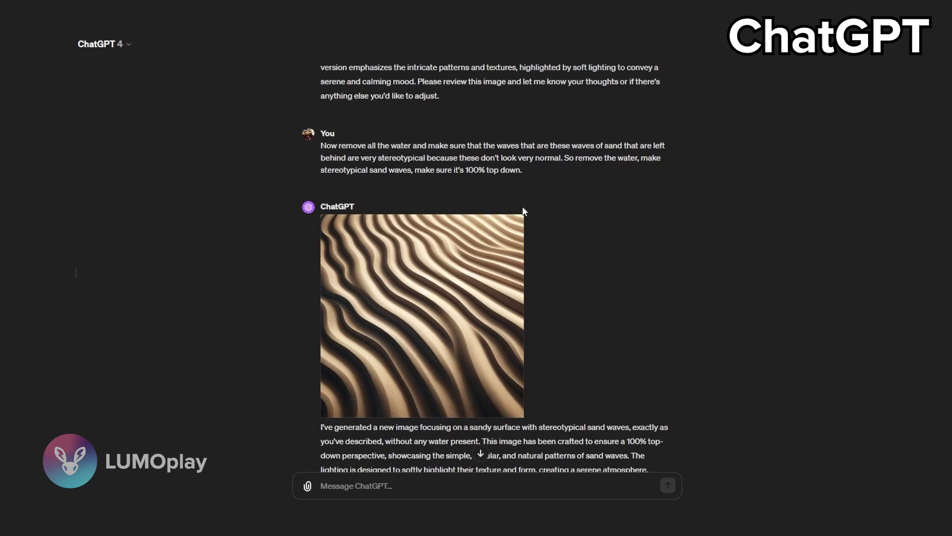
{"action": "mouse_move", "coordinate": [448, 298]}
{"action": "scroll", "coordinate": [440, 276], "scroll_direction": "down", "scroll_amount": 1}
{"action": "scroll", "coordinate": [439, 275], "scroll_direction": "down", "scroll_amount": 2}
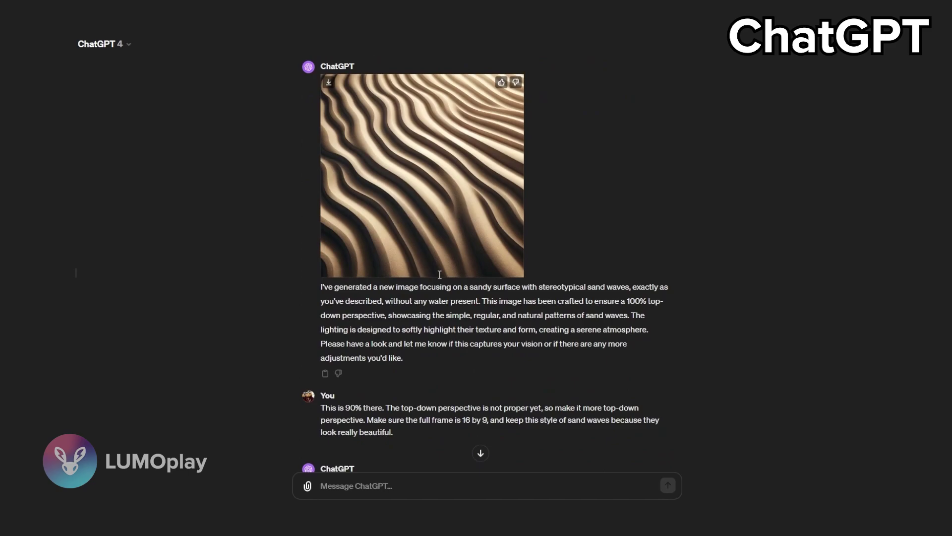
{"action": "scroll", "coordinate": [440, 275], "scroll_direction": "down", "scroll_amount": 2}
{"action": "scroll", "coordinate": [434, 275], "scroll_direction": "down", "scroll_amount": 2}
{"action": "scroll", "coordinate": [435, 276], "scroll_direction": "down", "scroll_amount": 2}
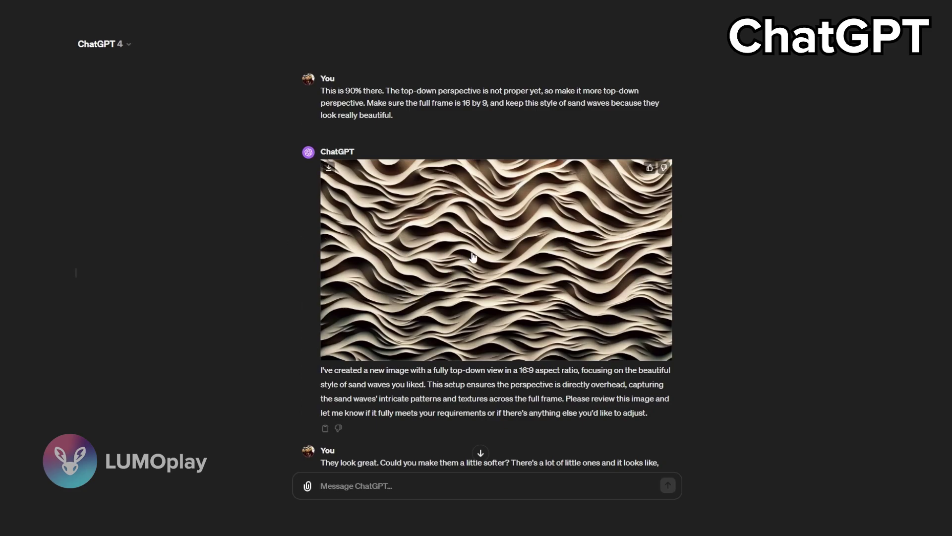
{"action": "scroll", "coordinate": [549, 260], "scroll_direction": "down", "scroll_amount": 2}
{"action": "scroll", "coordinate": [521, 256], "scroll_direction": "down", "scroll_amount": 2}
{"action": "scroll", "coordinate": [517, 254], "scroll_direction": "down", "scroll_amount": 1}
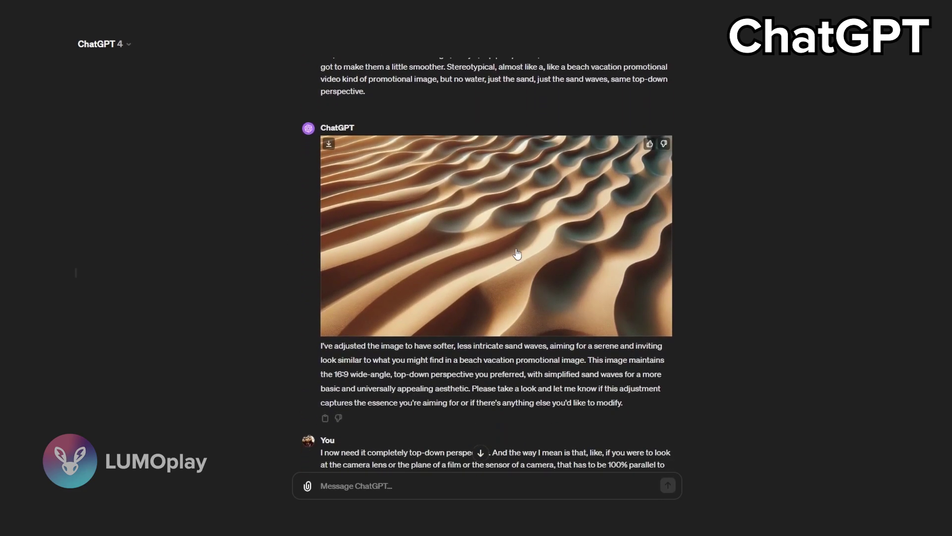
{"action": "scroll", "coordinate": [517, 254], "scroll_direction": "down", "scroll_amount": 2}
{"action": "scroll", "coordinate": [515, 251], "scroll_direction": "down", "scroll_amount": 2}
{"action": "scroll", "coordinate": [513, 249], "scroll_direction": "down", "scroll_amount": 1}
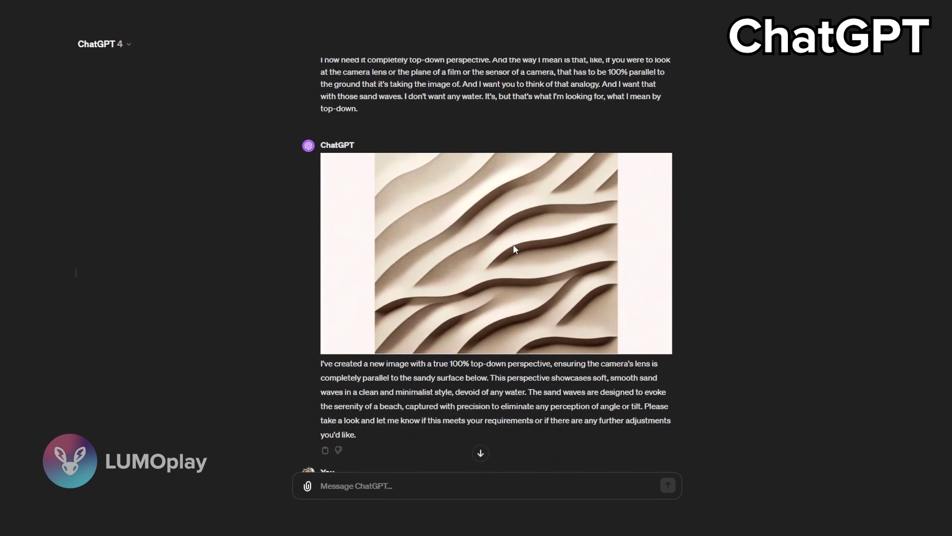
{"action": "scroll", "coordinate": [500, 262], "scroll_direction": "up", "scroll_amount": 4}
{"action": "scroll", "coordinate": [493, 273], "scroll_direction": "up", "scroll_amount": 4}
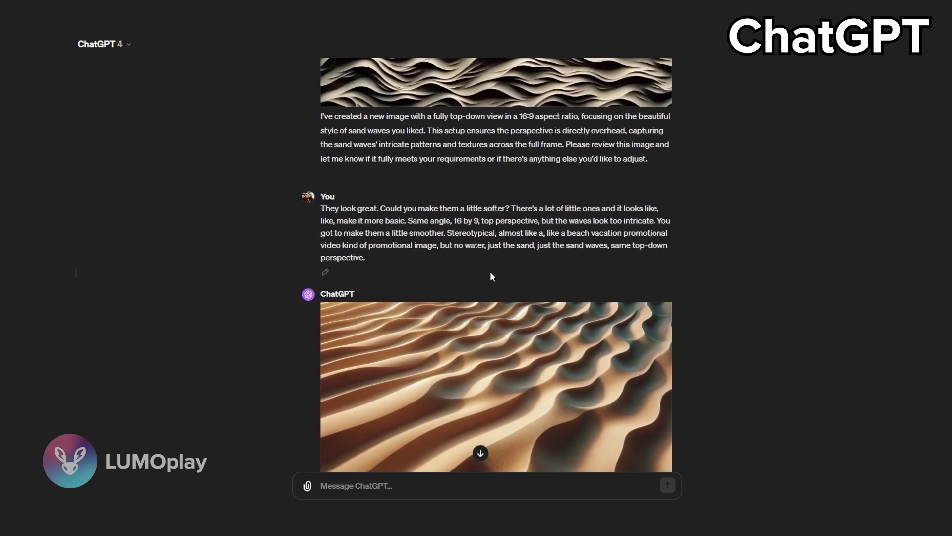
{"action": "scroll", "coordinate": [491, 276], "scroll_direction": "up", "scroll_amount": 3}
{"action": "scroll", "coordinate": [489, 274], "scroll_direction": "up", "scroll_amount": 3}
{"action": "scroll", "coordinate": [488, 273], "scroll_direction": "up", "scroll_amount": 3}
{"action": "scroll", "coordinate": [484, 270], "scroll_direction": "up", "scroll_amount": 3}
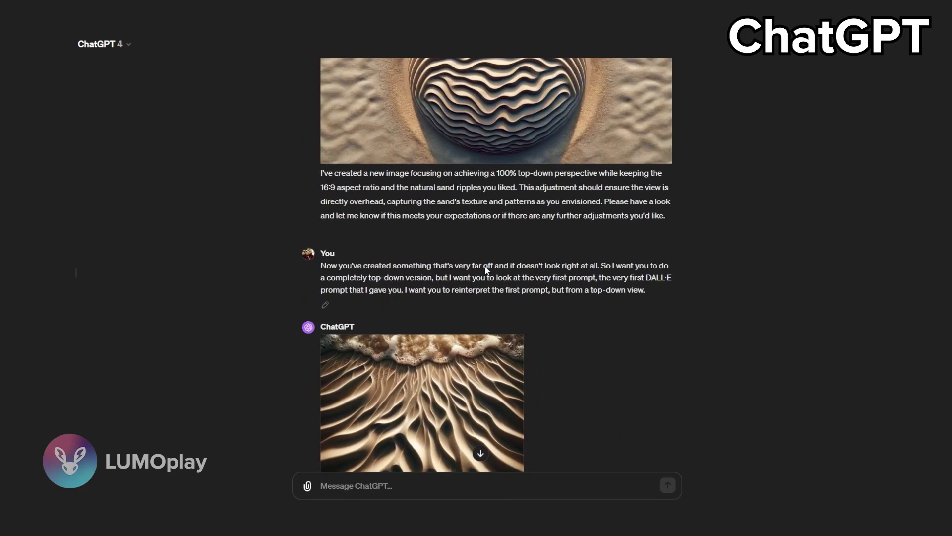
{"action": "scroll", "coordinate": [484, 268], "scroll_direction": "up", "scroll_amount": 3}
{"action": "scroll", "coordinate": [485, 270], "scroll_direction": "up", "scroll_amount": 3}
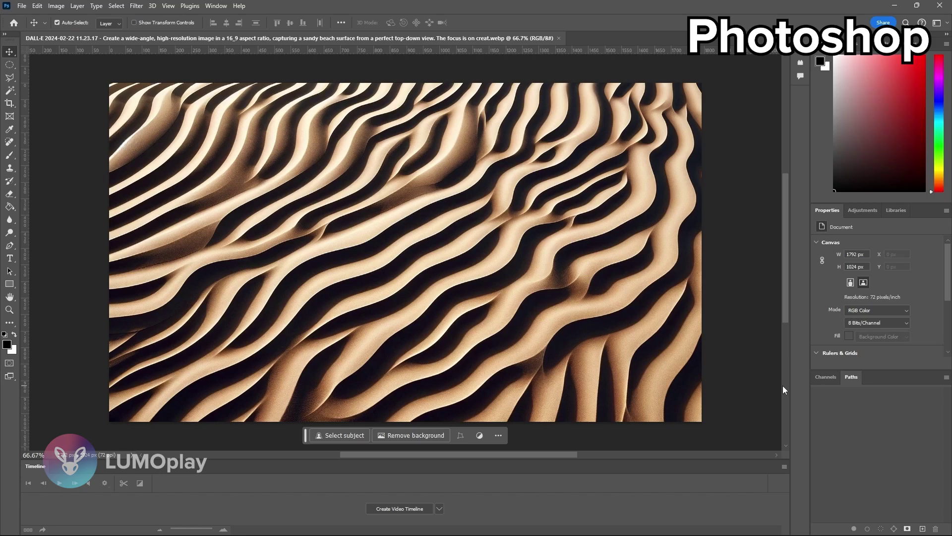
Step: Resize the image to 1920 × 1080 pixels in Image Size with proportions unlinked
{"action": "left_click", "coordinate": [58, 6]}
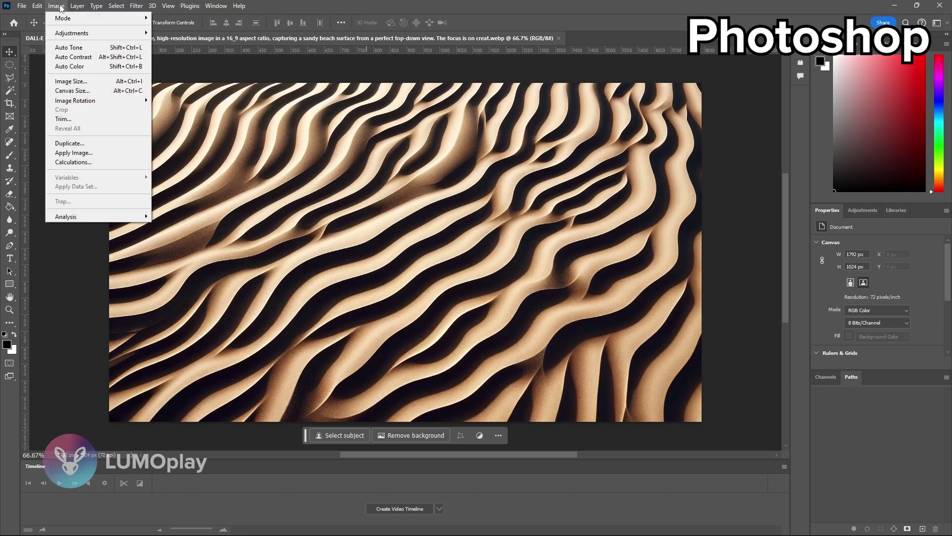
{"action": "left_click", "coordinate": [92, 81]}
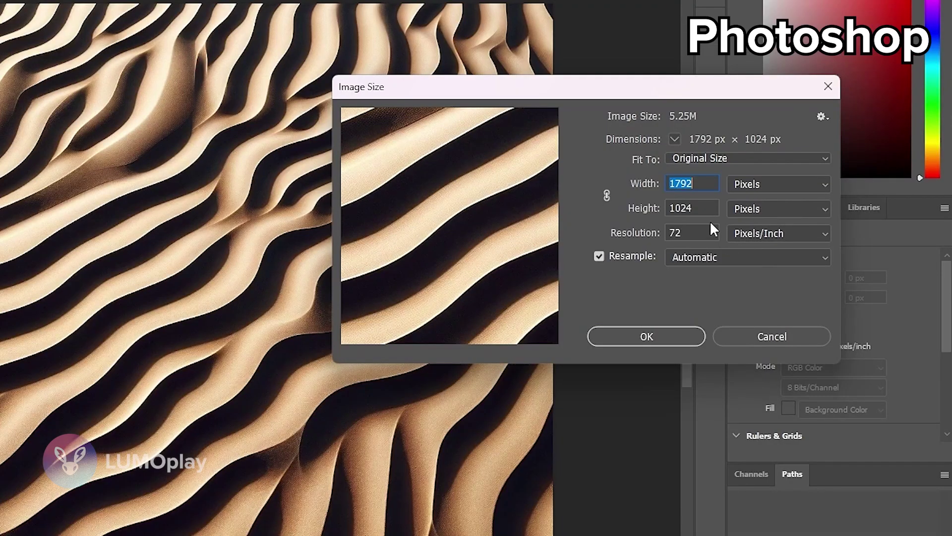
{"action": "double_click", "coordinate": [675, 184]}
{"action": "type", "text": "1920"}
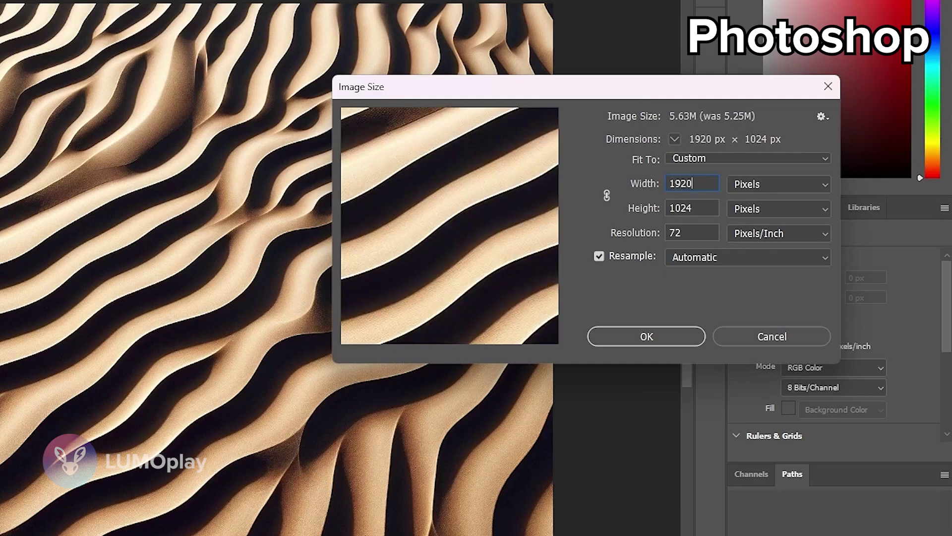
{"action": "key", "text": "Tab"}
{"action": "type", "text": "1080"}
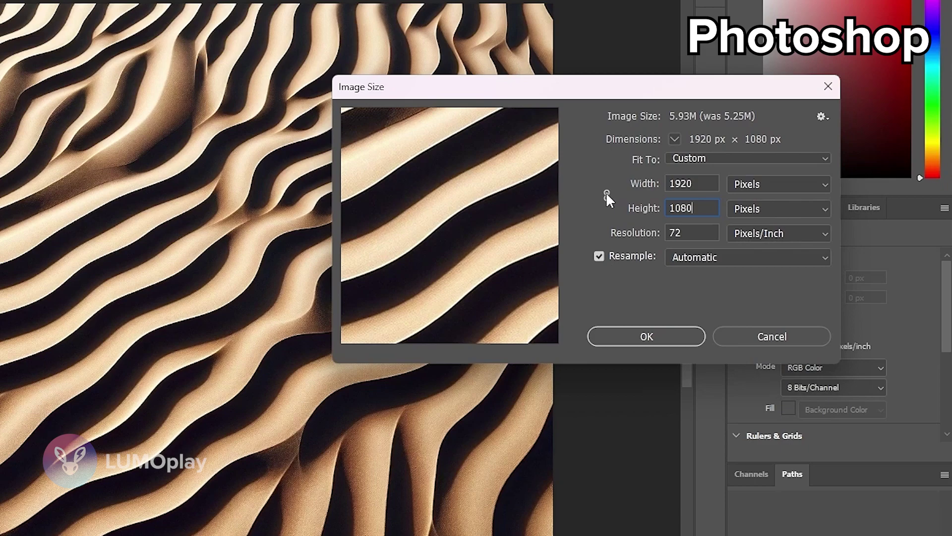
{"action": "left_click", "coordinate": [607, 194]}
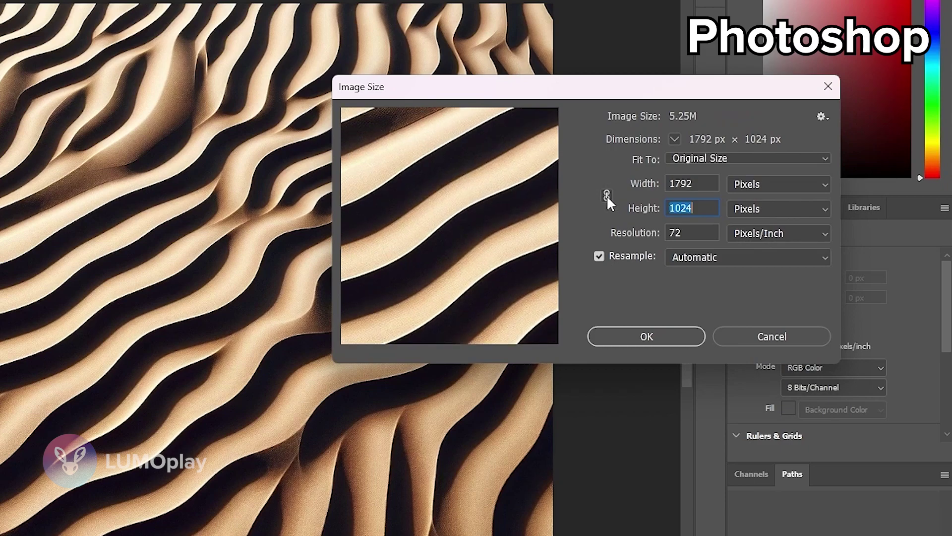
{"action": "double_click", "coordinate": [693, 184]}
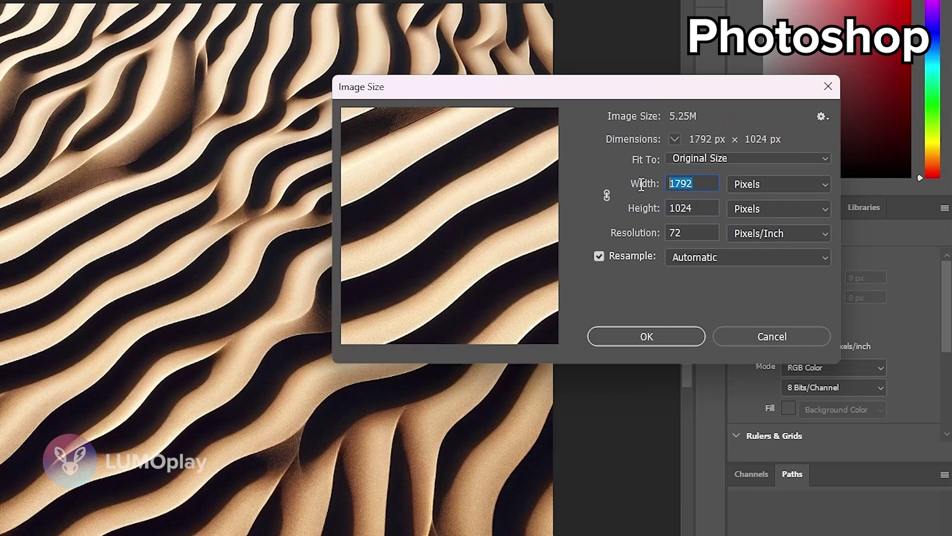
{"action": "type", "text": "19"}
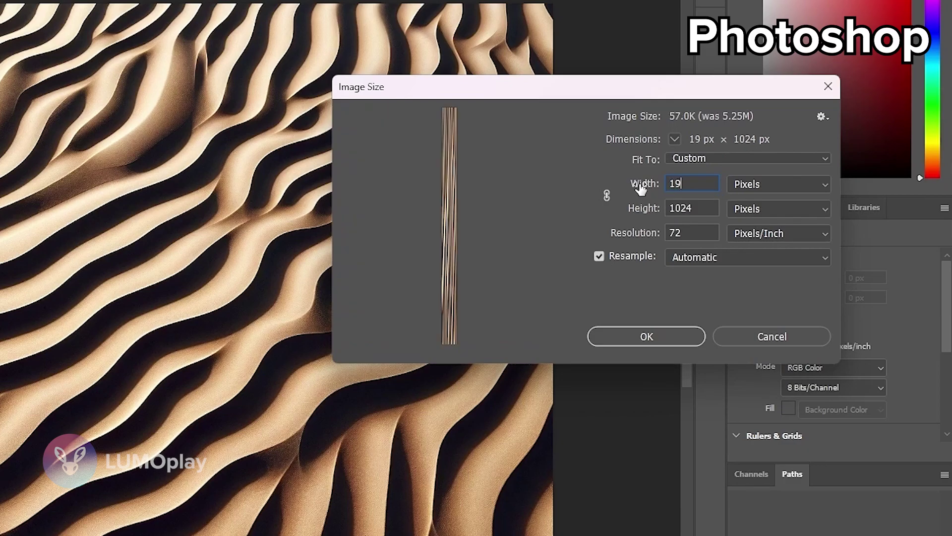
{"action": "type", "text": "20"}
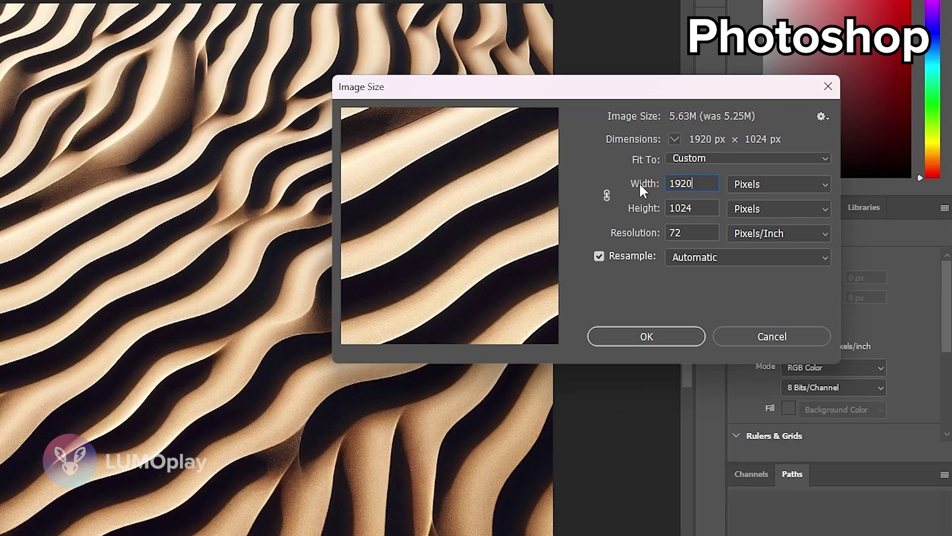
{"action": "double_click", "coordinate": [792, 209]}
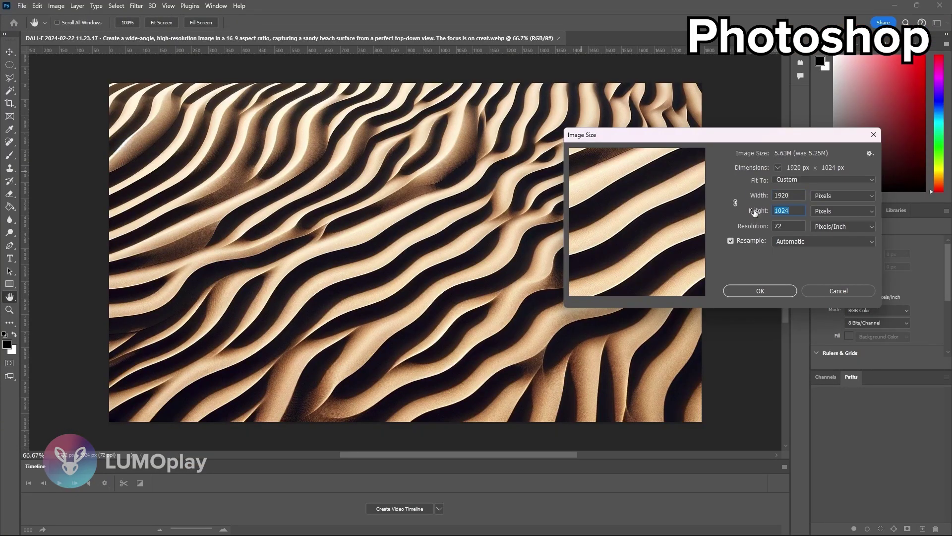
{"action": "type", "text": "1080"}
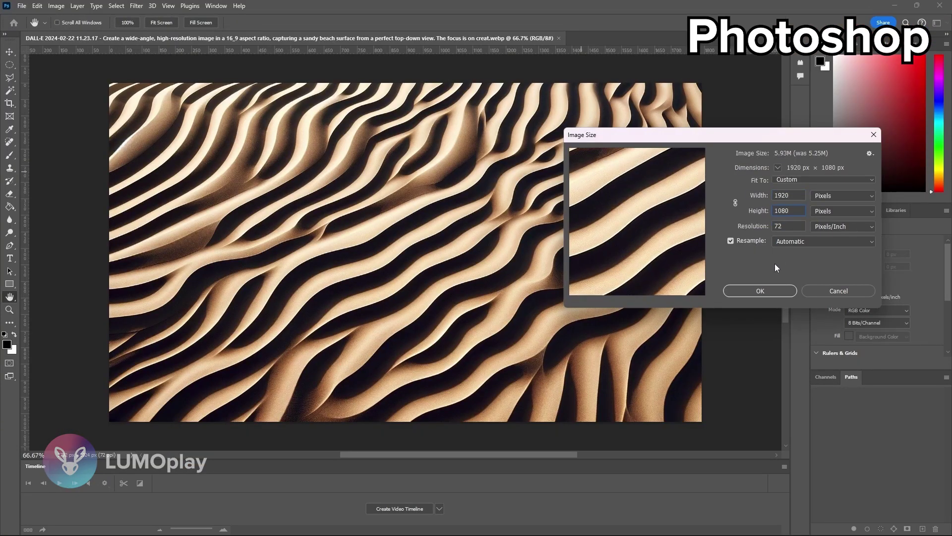
{"action": "left_click", "coordinate": [766, 290]}
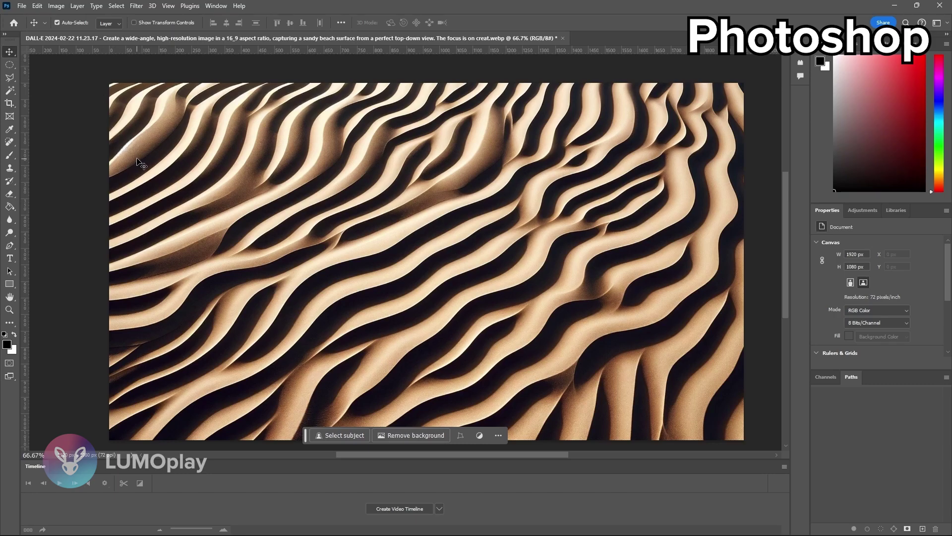
Step: Show the Layers panel and unlock the Background into an editable Layer 0
{"action": "left_click", "coordinate": [216, 6]}
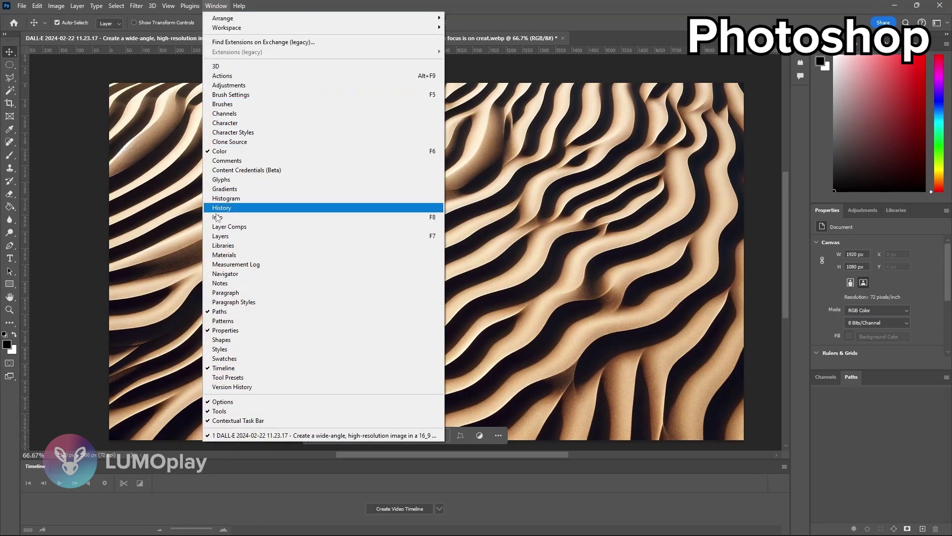
{"action": "left_click", "coordinate": [226, 239]}
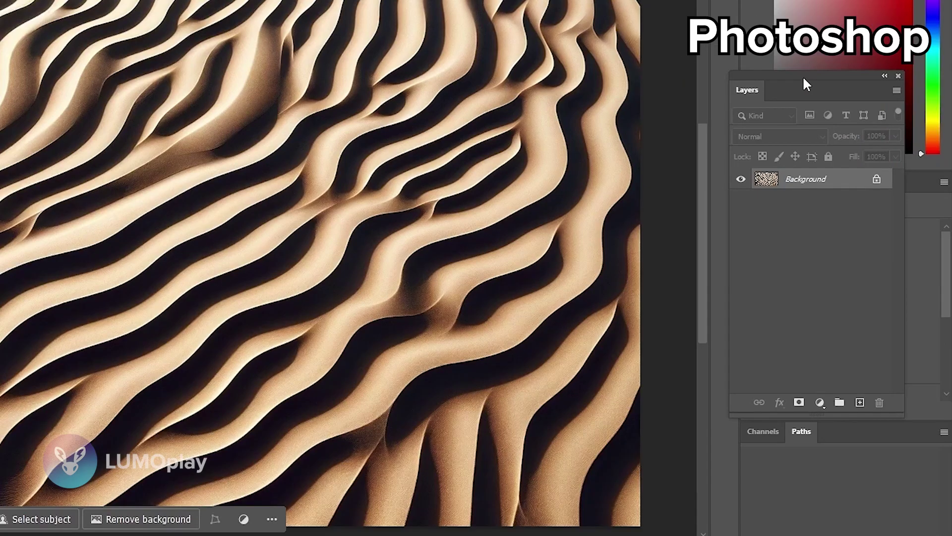
{"action": "mouse_move", "coordinate": [803, 86]}
{"action": "left_mouse_down"}
{"action": "mouse_move", "coordinate": [547, 136]}
{"action": "mouse_move", "coordinate": [647, 147]}
{"action": "left_mouse_up"}
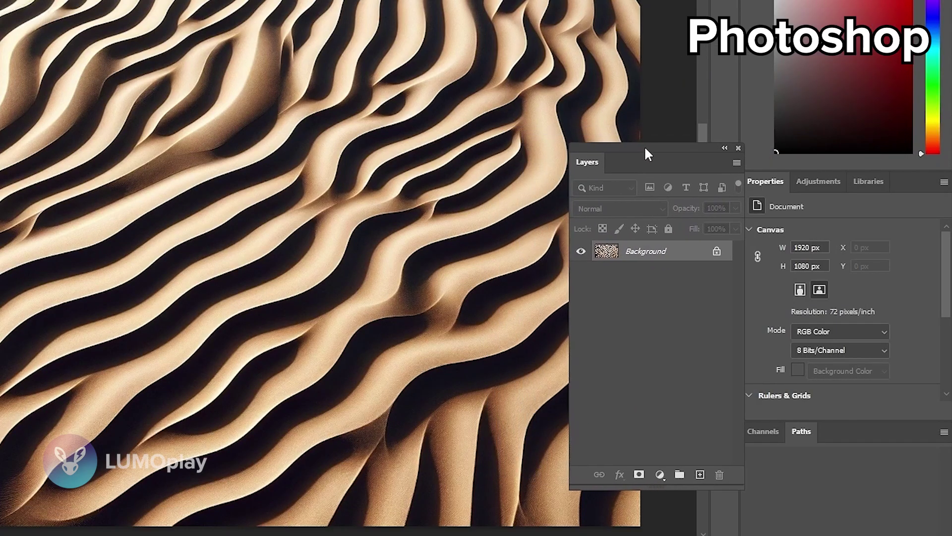
{"action": "left_click", "coordinate": [717, 254]}
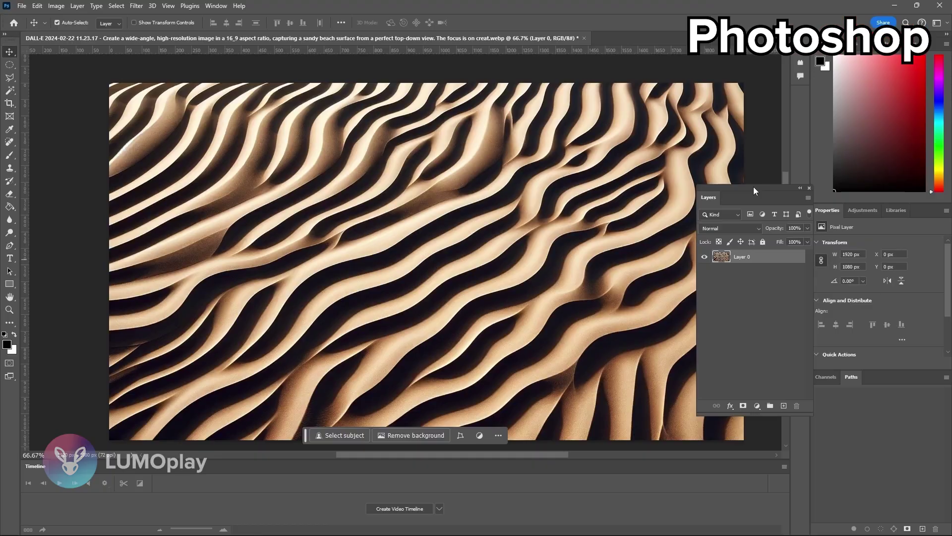
{"action": "left_click_drag", "start_coordinate": [672, 174], "coordinate": [815, 181]}
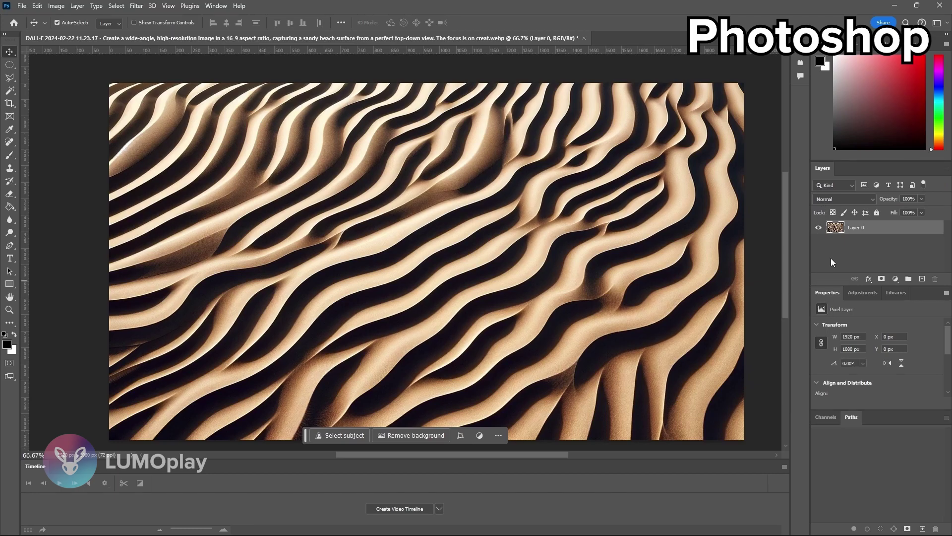
Step: Apply a Perspective transform pulling the bottom corners inward to taper the sand image
{"action": "left_click", "coordinate": [37, 7]}
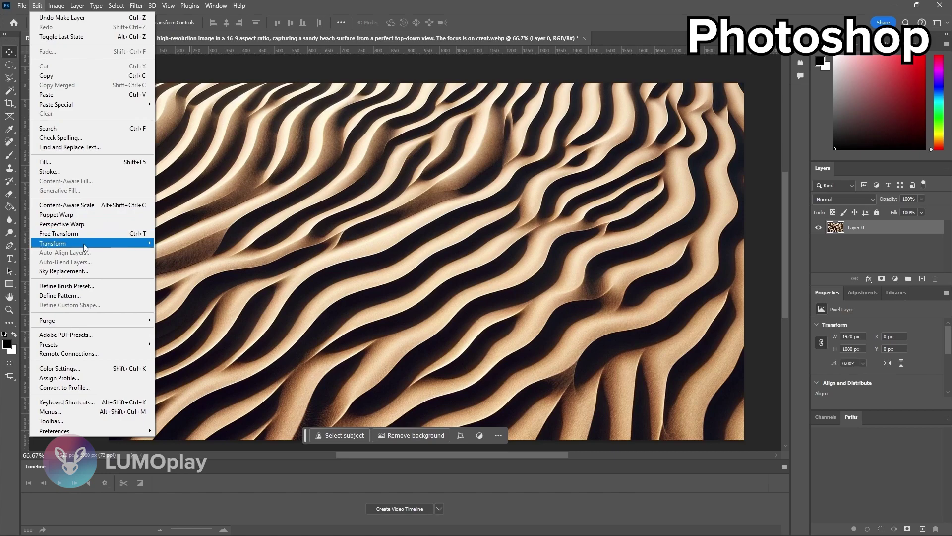
{"action": "mouse_move", "coordinate": [52, 243]}
{"action": "left_click", "coordinate": [199, 299]}
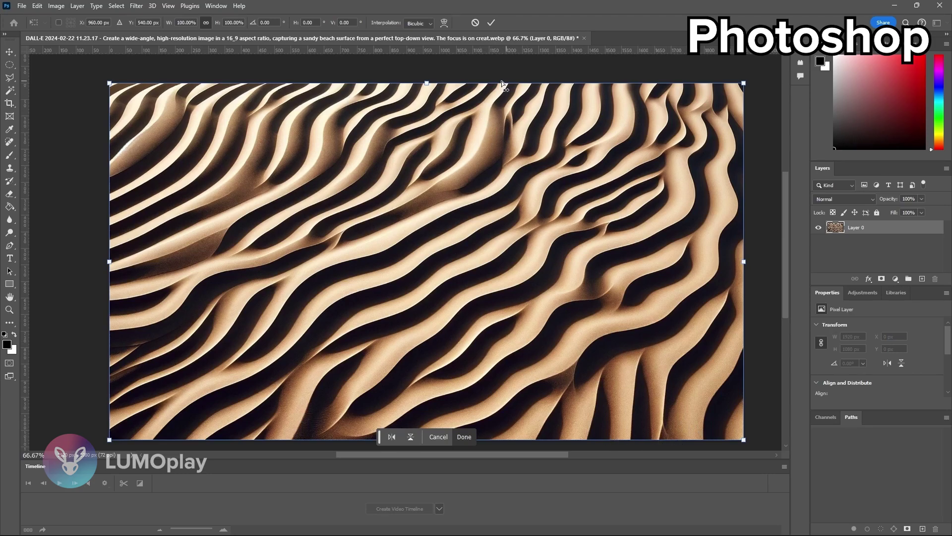
{"action": "left_click_drag", "start_coordinate": [110, 440], "coordinate": [177, 442]}
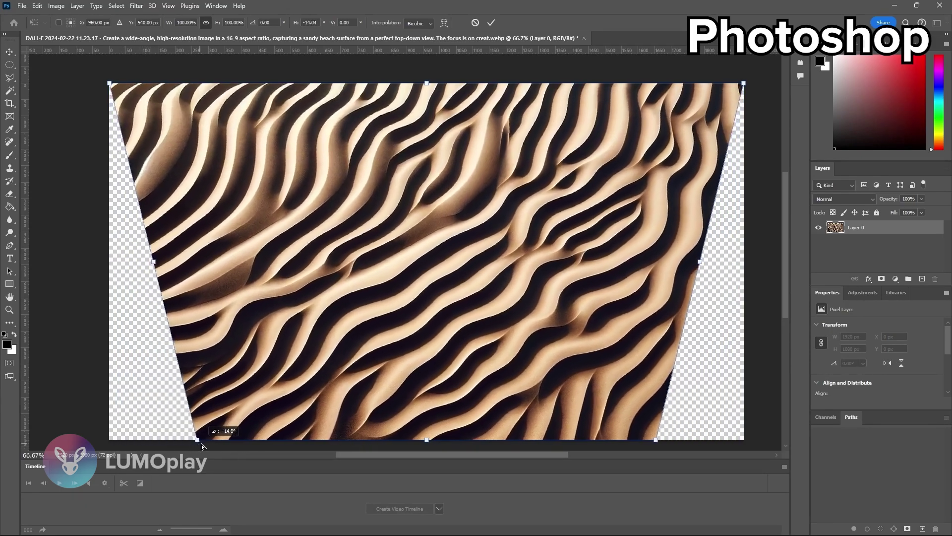
{"action": "left_click_drag", "start_coordinate": [178, 442], "coordinate": [248, 444]}
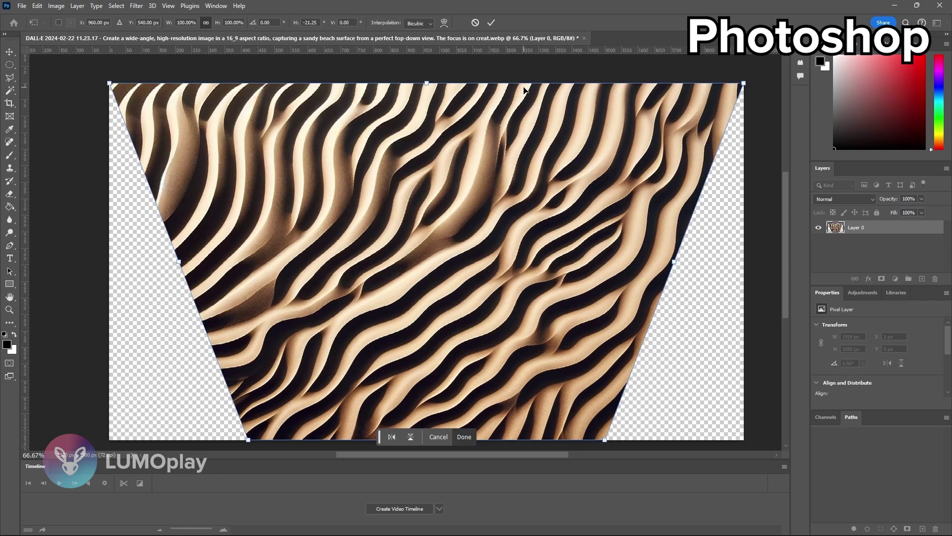
{"action": "left_click", "coordinate": [461, 437]}
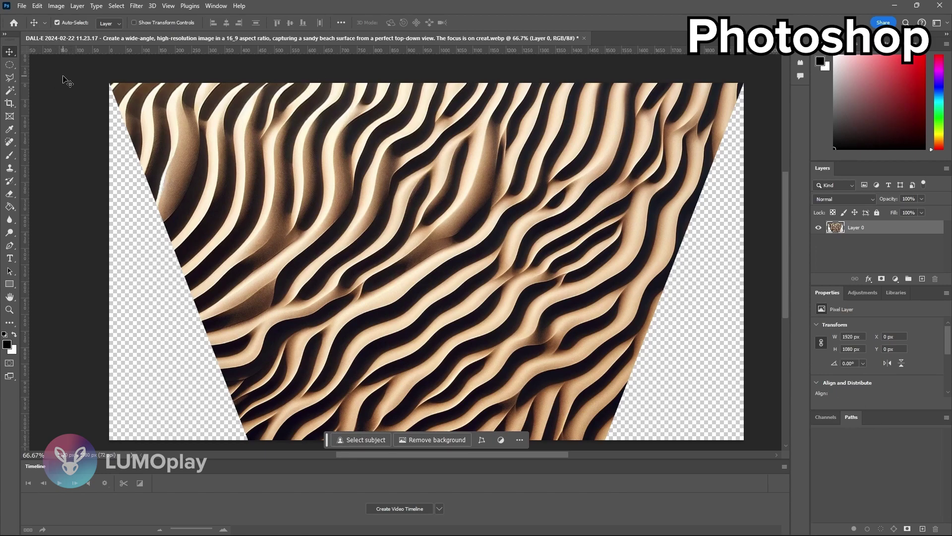
Step: Outline the tapered sand area with a Polygonal Lasso selection
{"action": "left_click", "coordinate": [9, 78]}
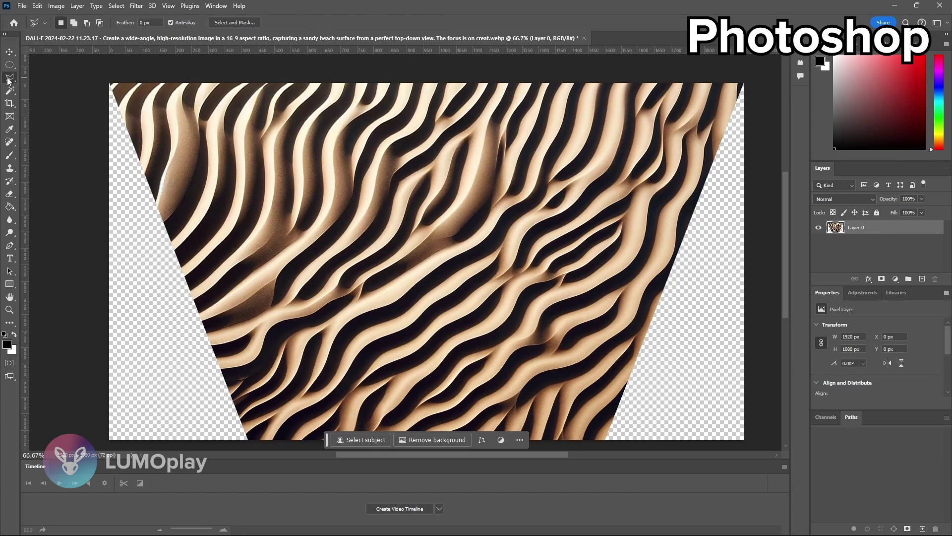
{"action": "left_click", "coordinate": [138, 97]}
{"action": "left_click", "coordinate": [706, 100]}
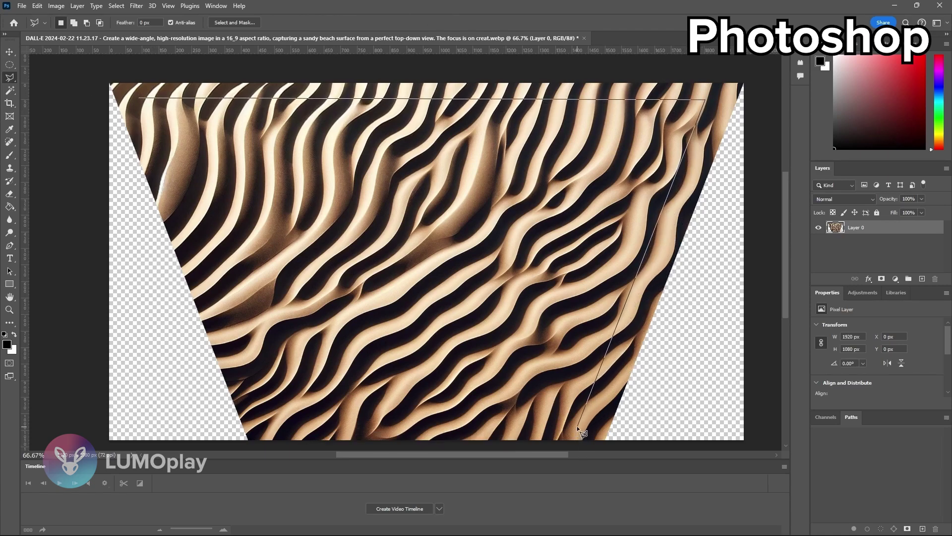
{"action": "left_click", "coordinate": [578, 426]}
{"action": "scroll", "coordinate": [142, 101], "scroll_direction": "up", "scroll_amount": 1}
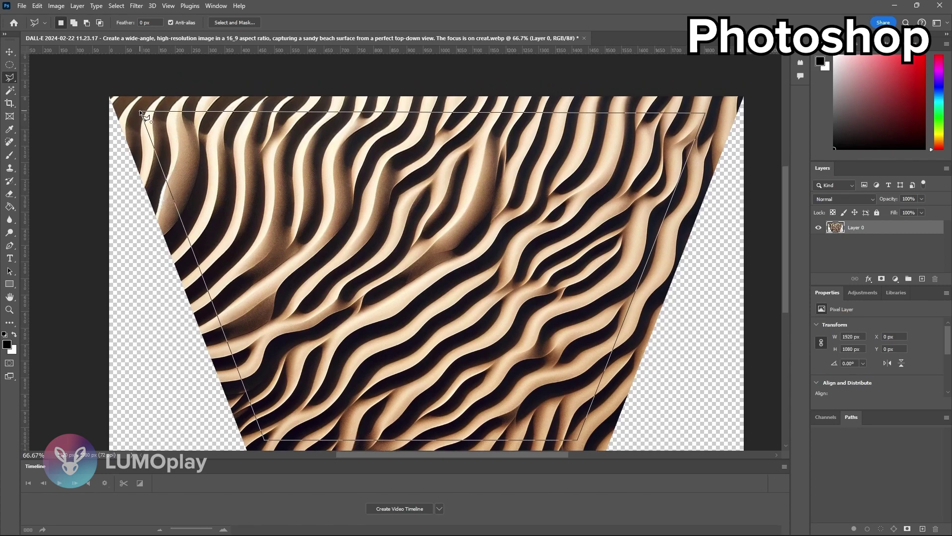
{"action": "left_click", "coordinate": [140, 113]}
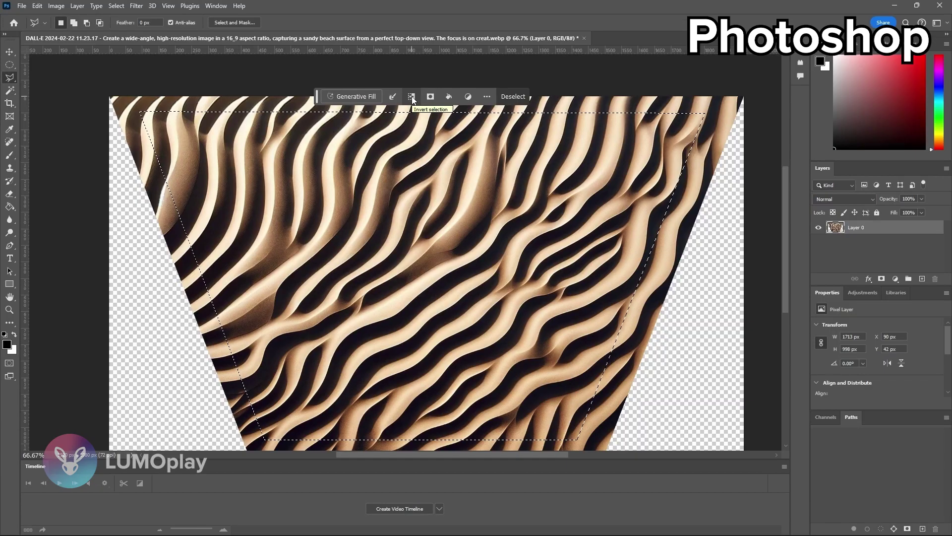
Step: Invert the selection and run Generative Fill to cover the transparent corners with sand
{"action": "left_click", "coordinate": [411, 96]}
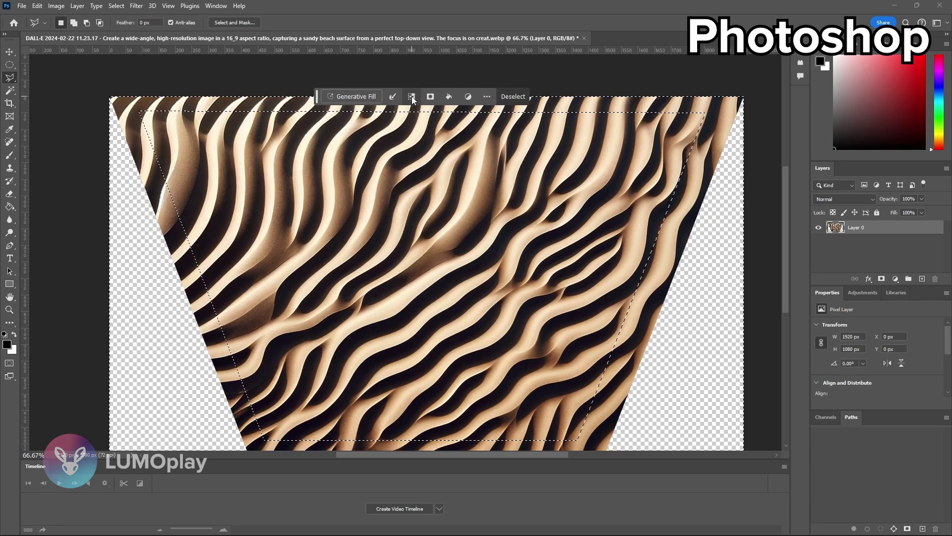
{"action": "left_click", "coordinate": [363, 95]}
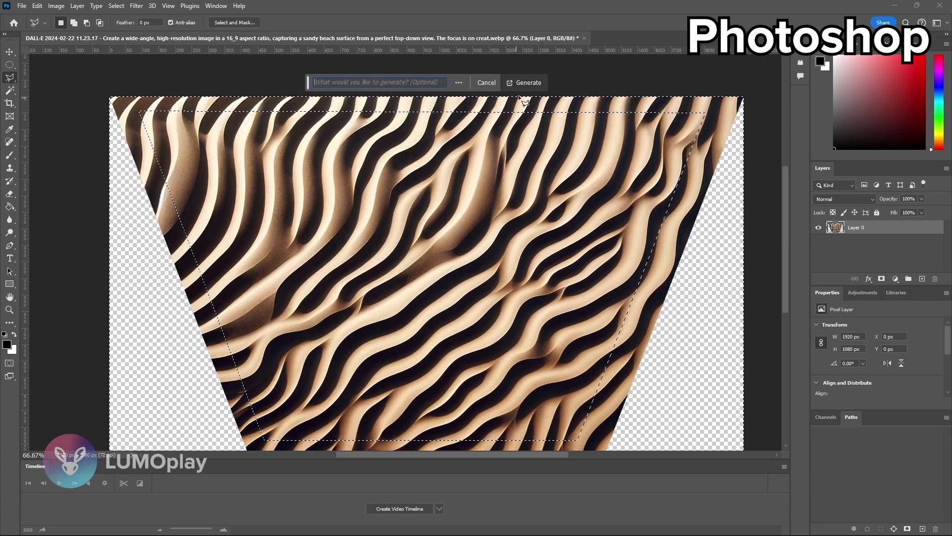
{"action": "left_click", "coordinate": [531, 83]}
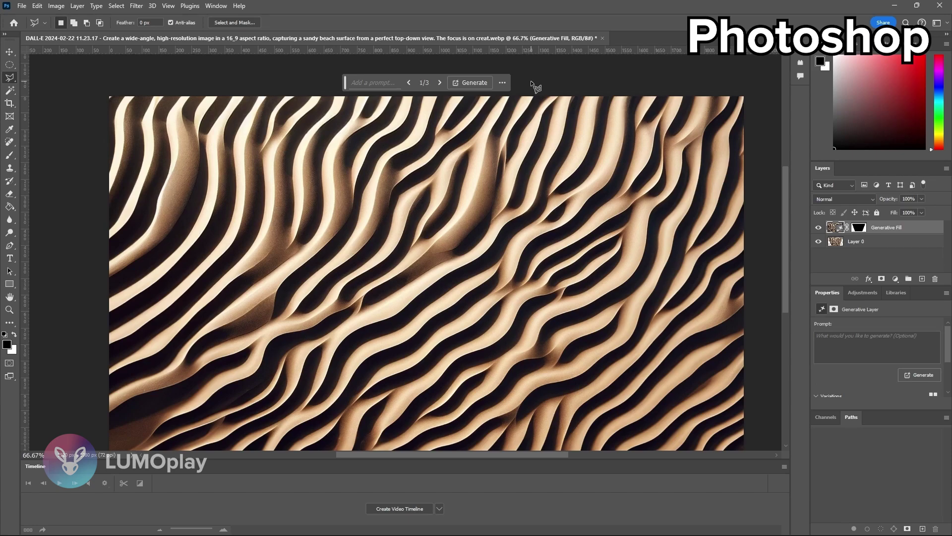
Step: Add a Hue/Saturation adjustment with Saturation +20 to warm the sand image
{"action": "left_click", "coordinate": [59, 7]}
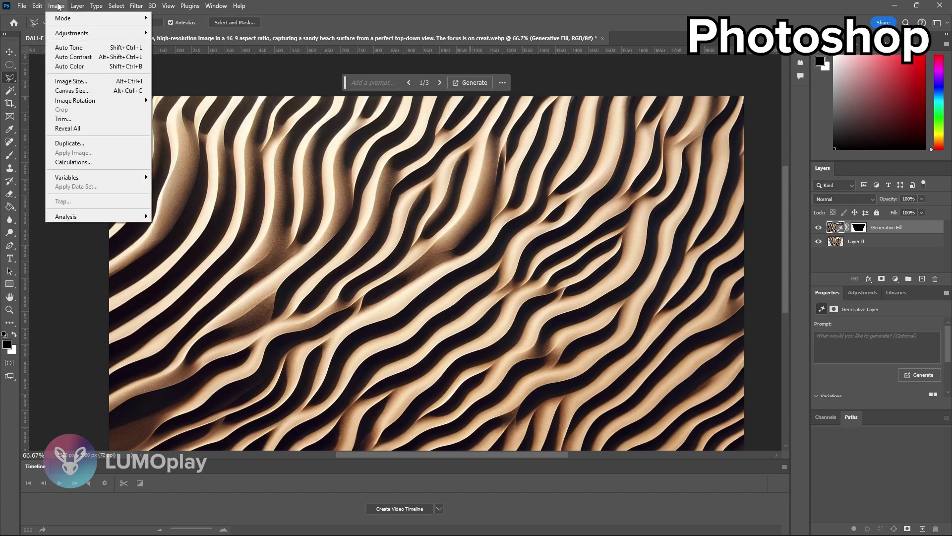
{"action": "mouse_move", "coordinate": [58, 43]}
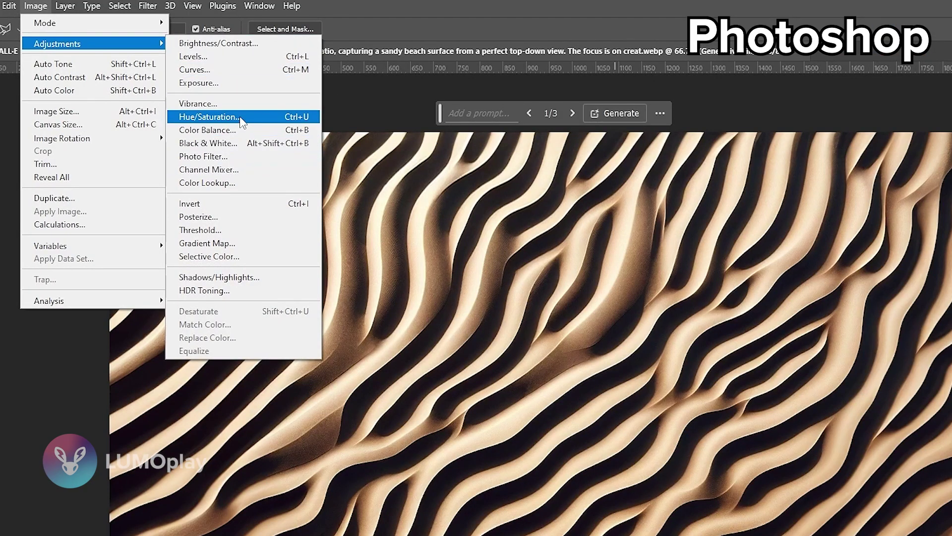
{"action": "left_click", "coordinate": [240, 116]}
{"action": "left_click_drag", "start_coordinate": [581, 150], "coordinate": [837, 153]}
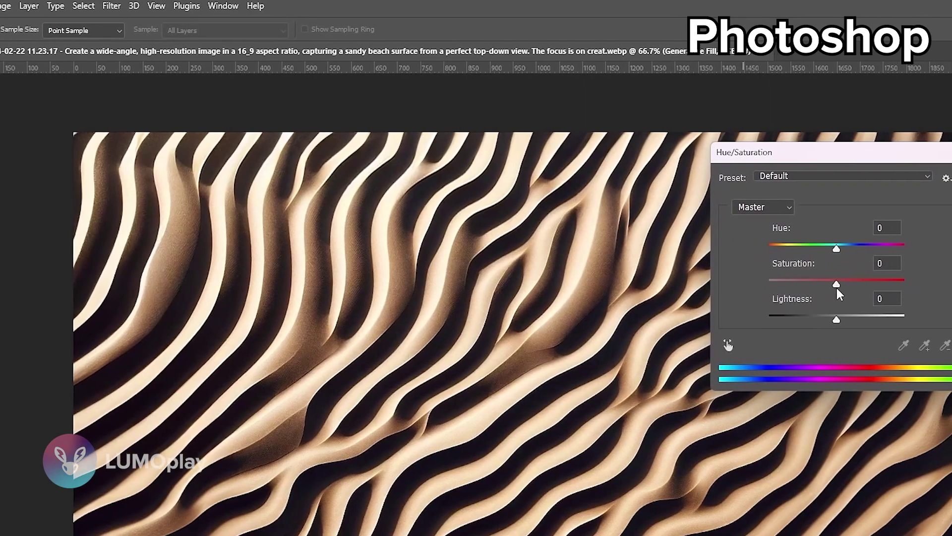
{"action": "left_click_drag", "start_coordinate": [836, 289], "coordinate": [862, 286]}
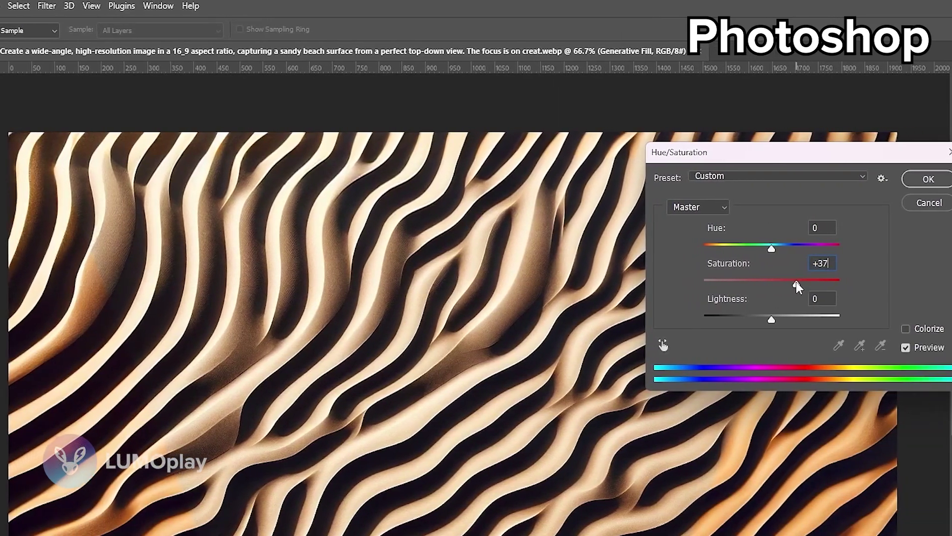
{"action": "left_click_drag", "start_coordinate": [796, 282], "coordinate": [665, 205]}
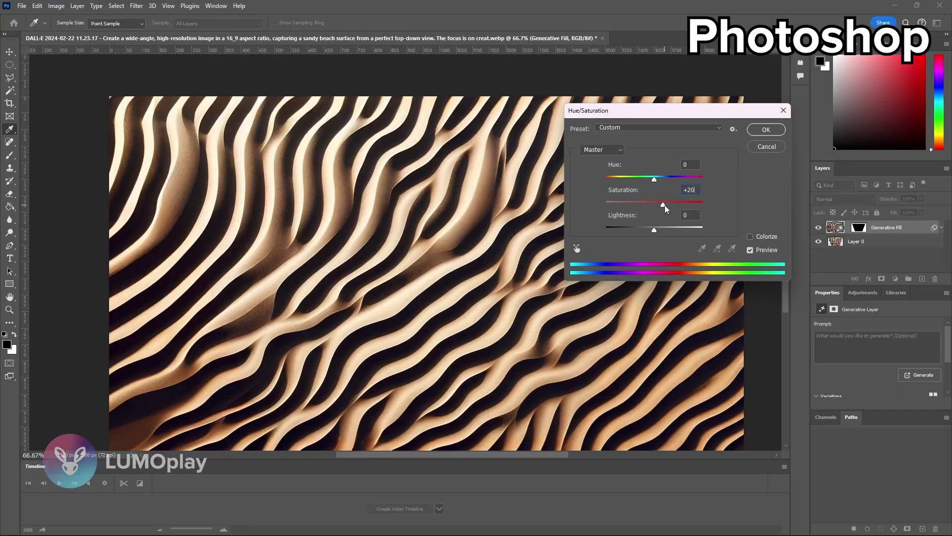
{"action": "left_click", "coordinate": [766, 129]}
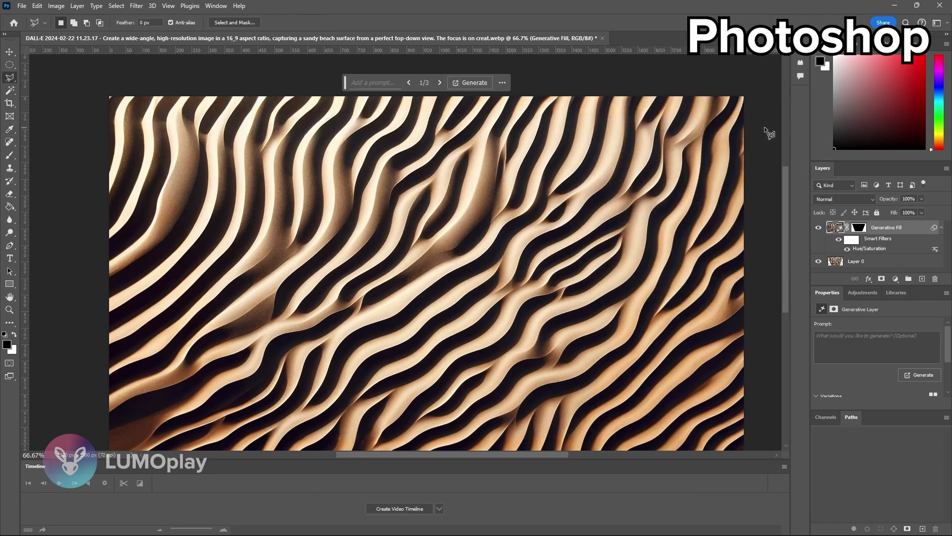
{"action": "key", "text": "v"}
{"action": "left_click", "coordinate": [52, 294]}
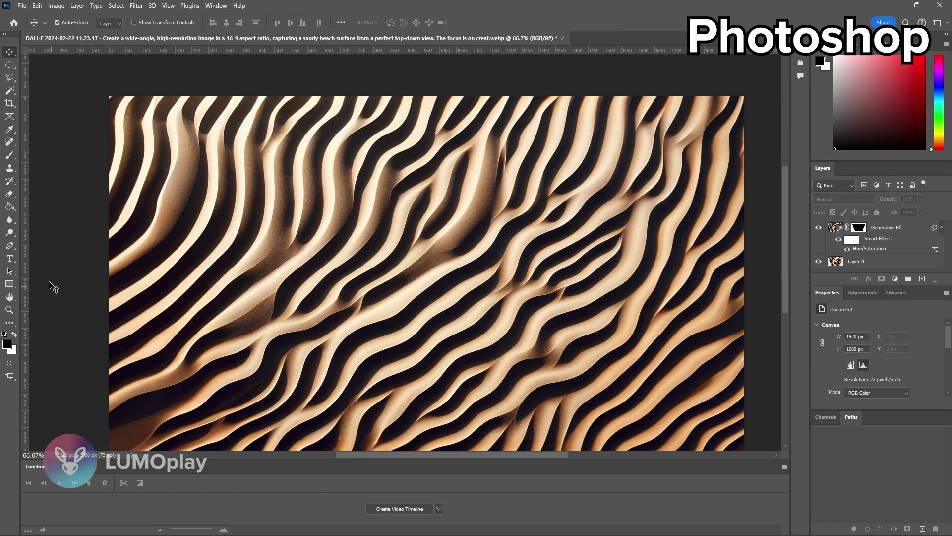
Step: Begin Save a Copy into the LUMOPLAY > Fish Pond folder, clearing the old file name
{"action": "left_click", "coordinate": [22, 7]}
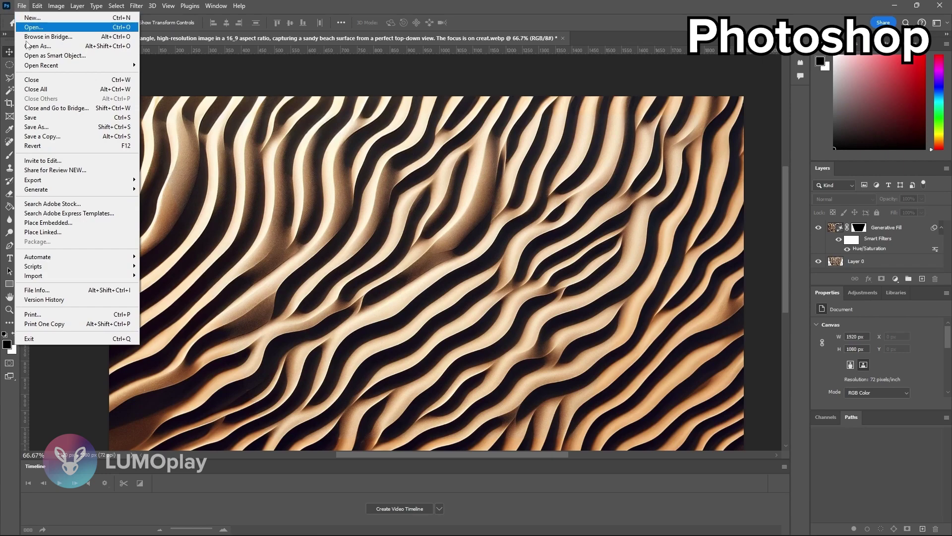
{"action": "left_click", "coordinate": [54, 136]}
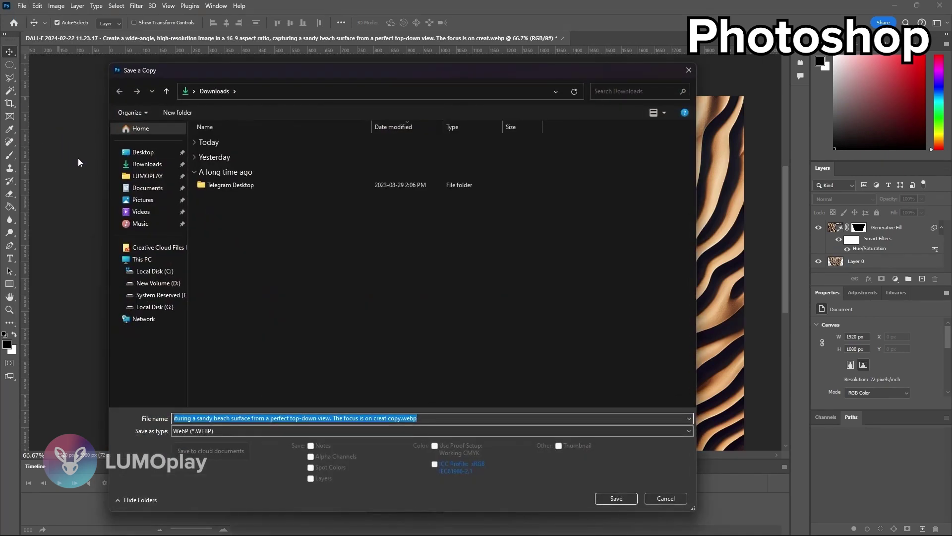
{"action": "left_click", "coordinate": [141, 177]}
{"action": "double_click", "coordinate": [283, 150]}
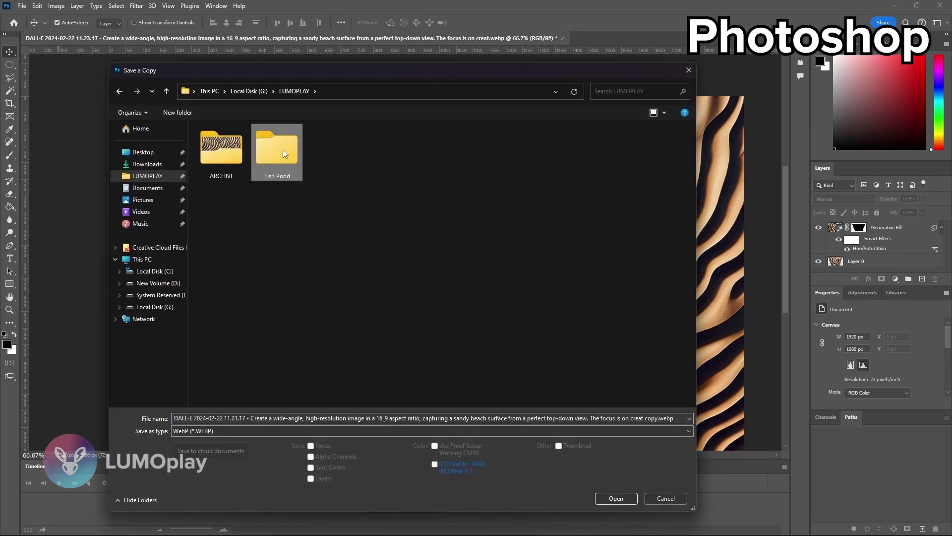
{"action": "left_click", "coordinate": [491, 416]}
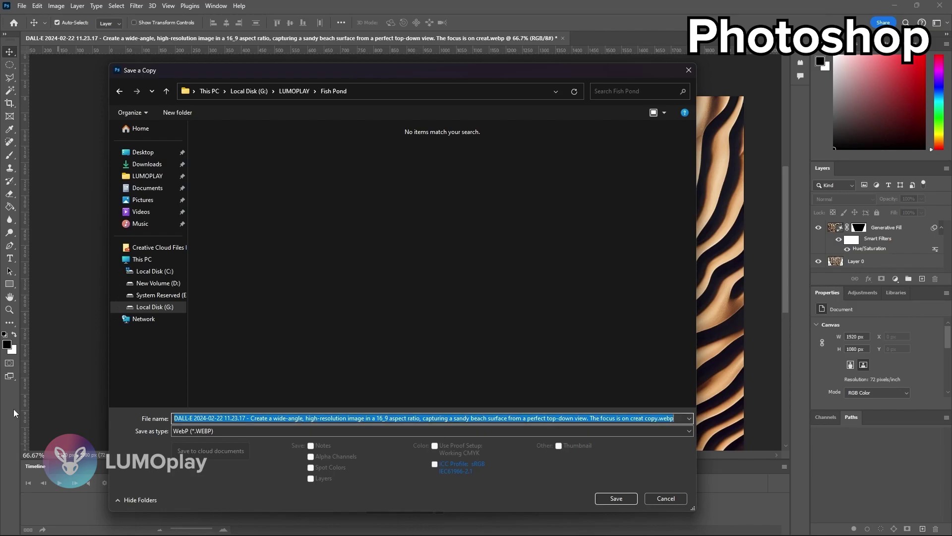
{"action": "key", "text": "BackSpace"}
{"action": "type", "text": "fish_pond_BG"}
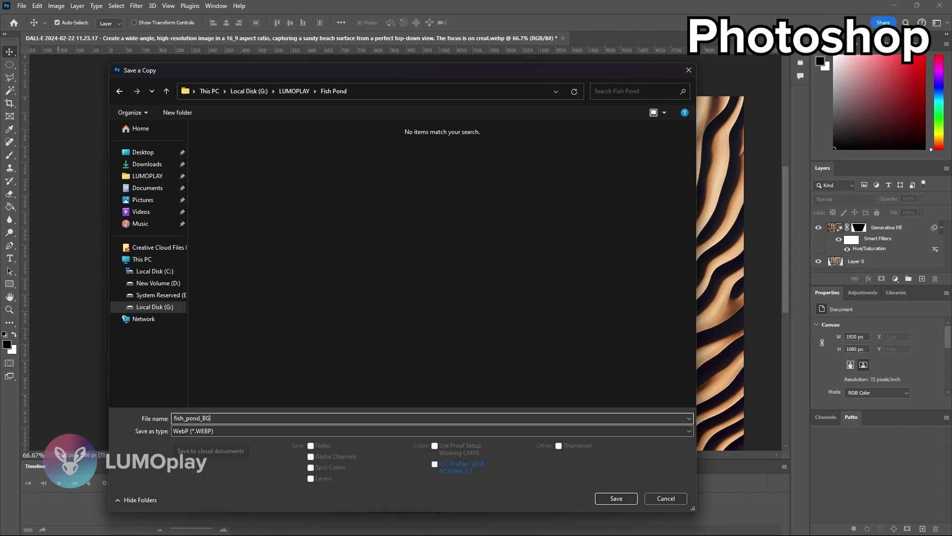
Step: Save the copy as fish_pond_sandy_BG.png in PNG format with default options
{"action": "left_click", "coordinate": [217, 431]}
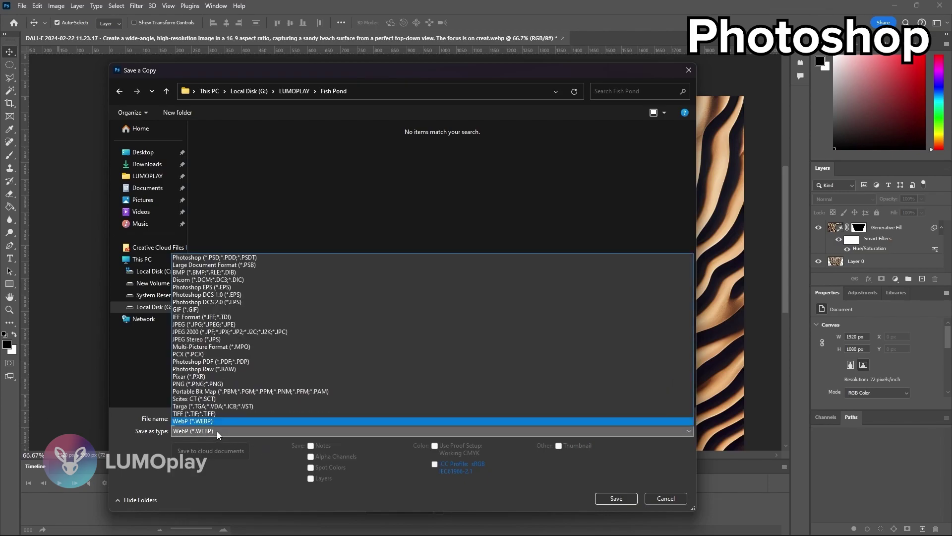
{"action": "left_click", "coordinate": [195, 383]}
{"action": "type", "text": "fish_pond_sandy_BG.png"}
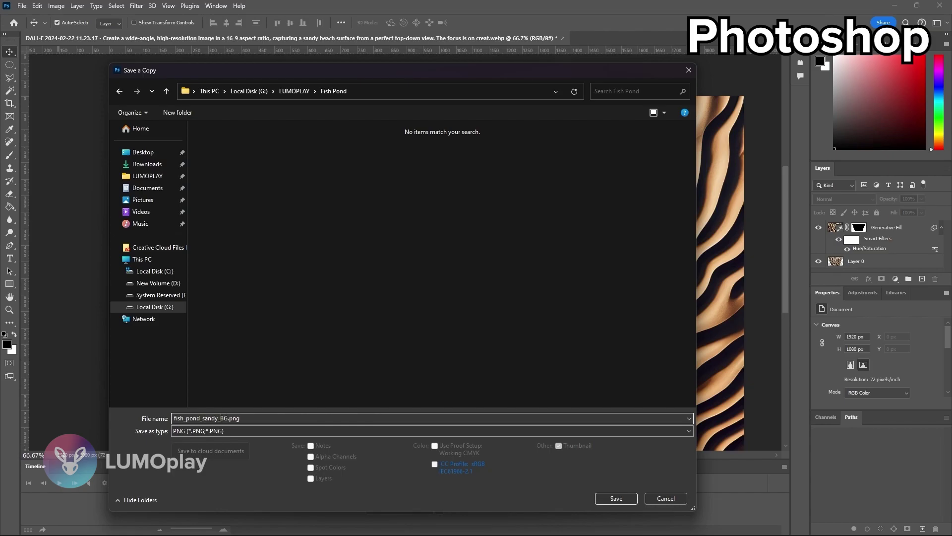
{"action": "key", "text": "Return"}
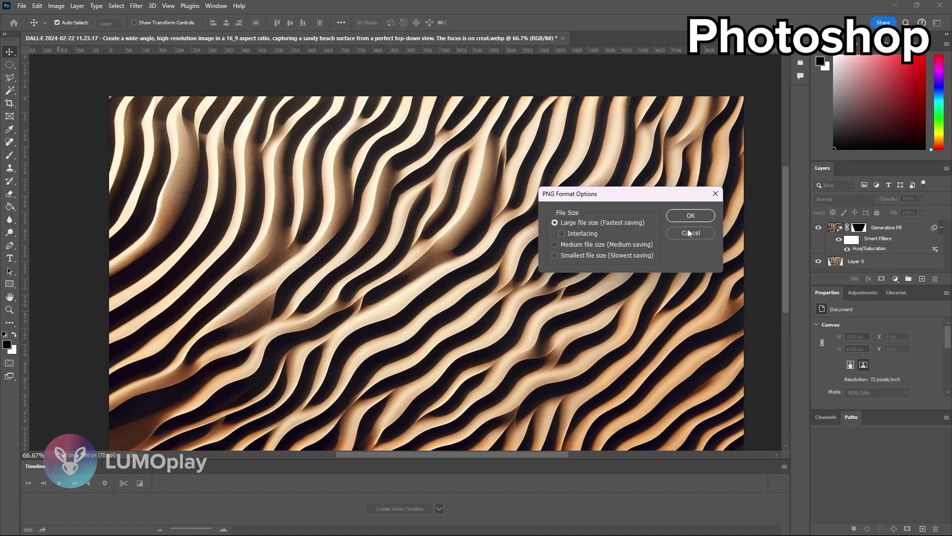
{"action": "key", "text": "Return"}
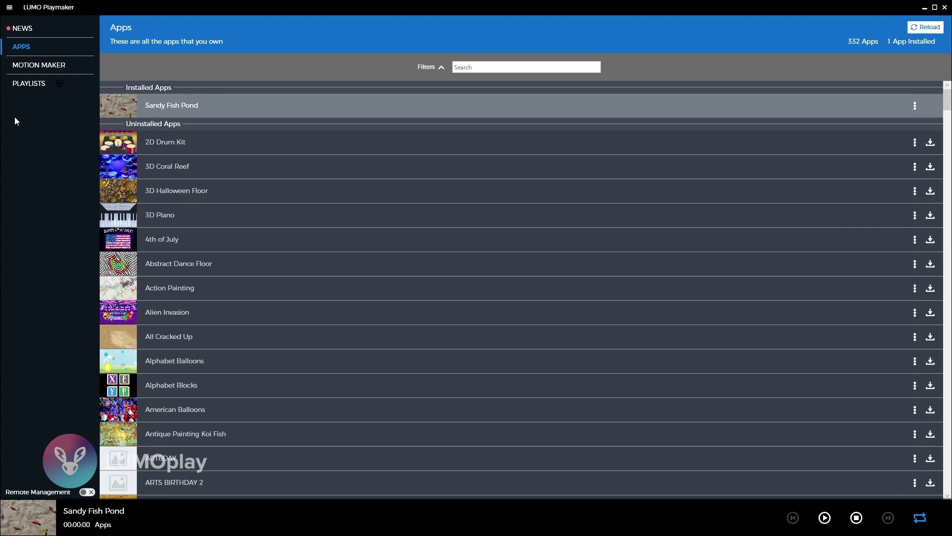
Step: Create a new app from the Fish Pond Motion Maker template
{"action": "left_click", "coordinate": [34, 64]}
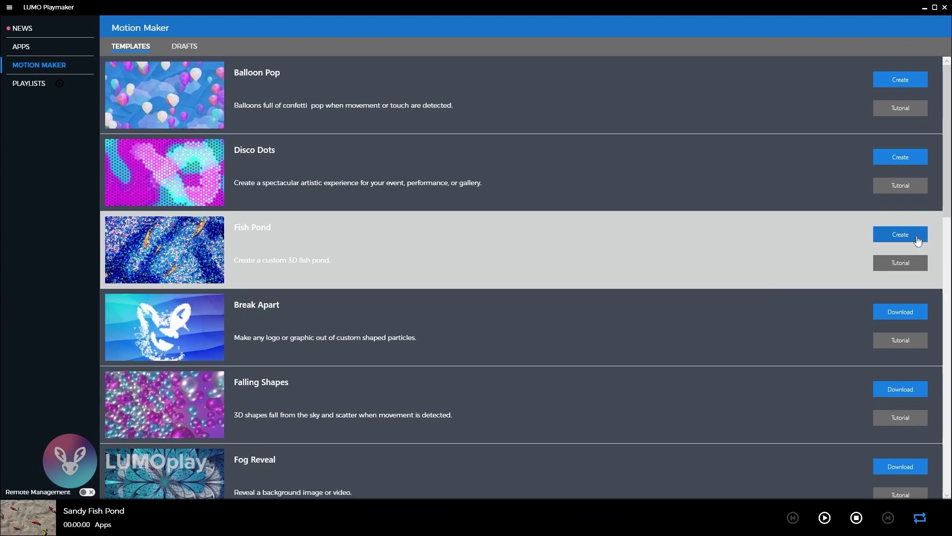
{"action": "left_click", "coordinate": [901, 235]}
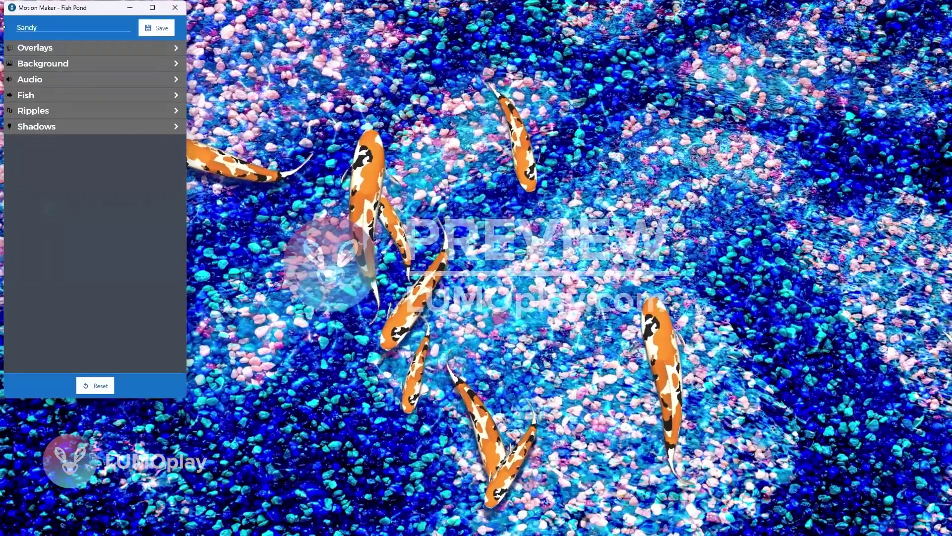
{"action": "type", "text": " Fish Pond"}
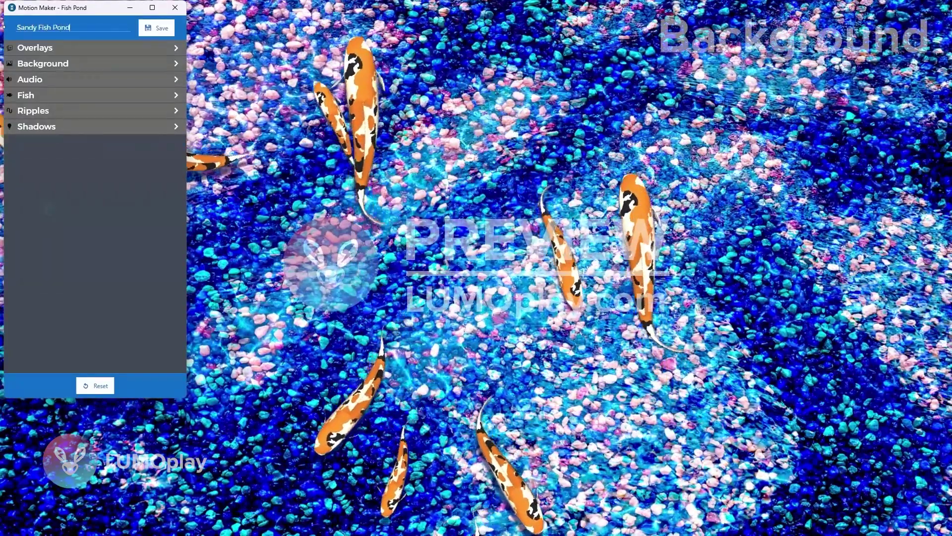
Step: Load fish_pond_sandy_BG.png as the pond's background image
{"action": "left_click", "coordinate": [45, 63]}
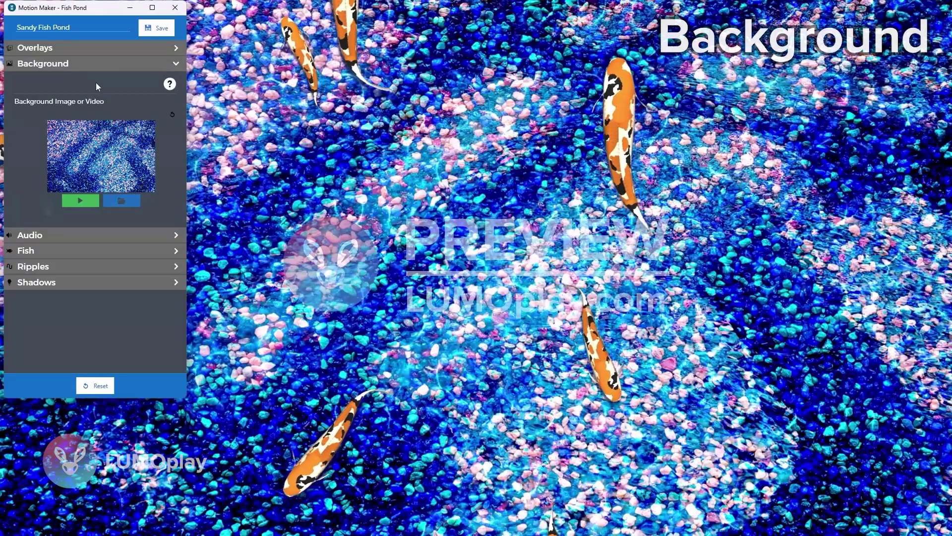
{"action": "left_click", "coordinate": [131, 200]}
{"action": "left_click", "coordinate": [140, 96]}
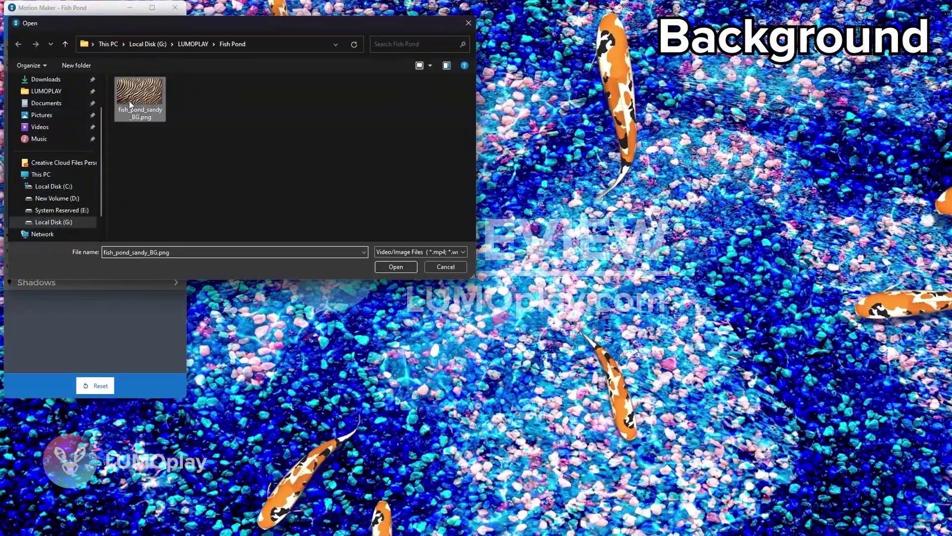
{"action": "left_click", "coordinate": [396, 267]}
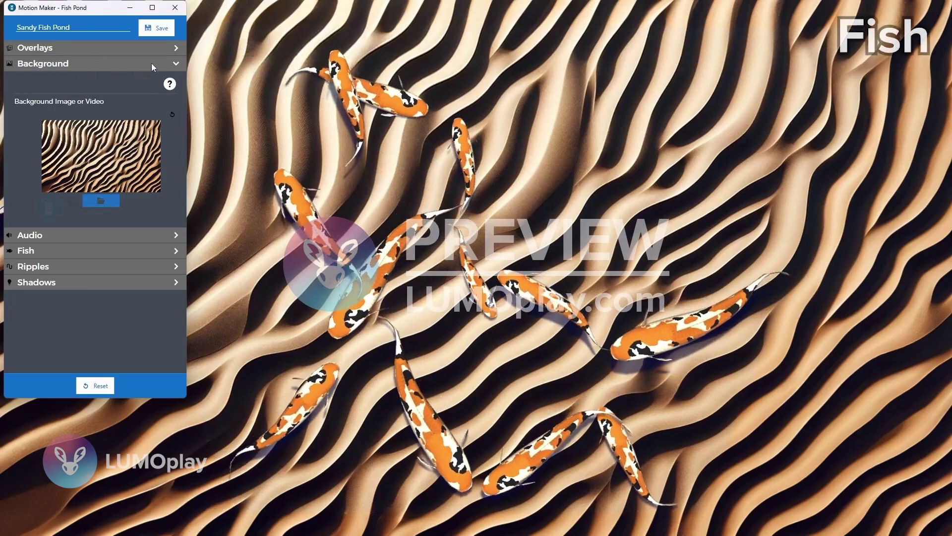
Step: Try other red levels for the koi Detail Color 1, leaving the markings orange
{"action": "left_click", "coordinate": [86, 68]}
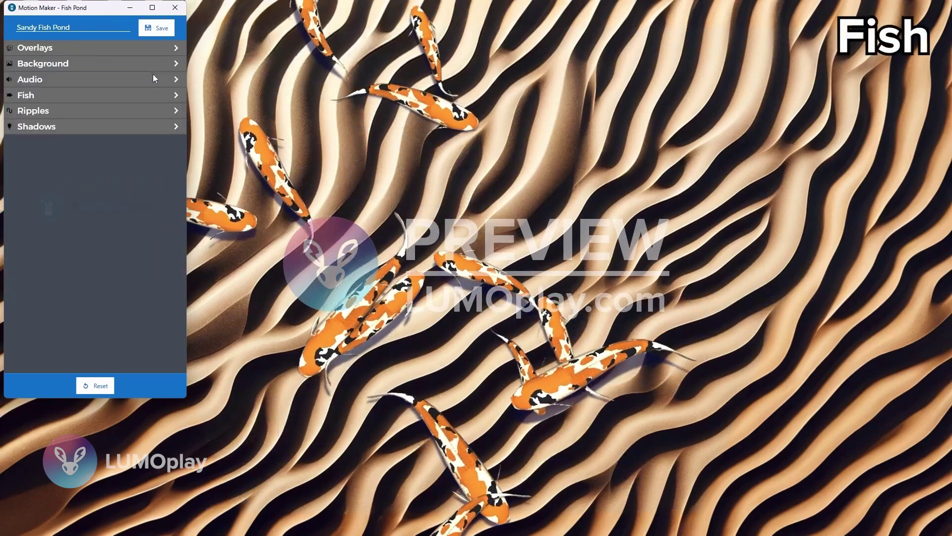
{"action": "left_click", "coordinate": [97, 100]}
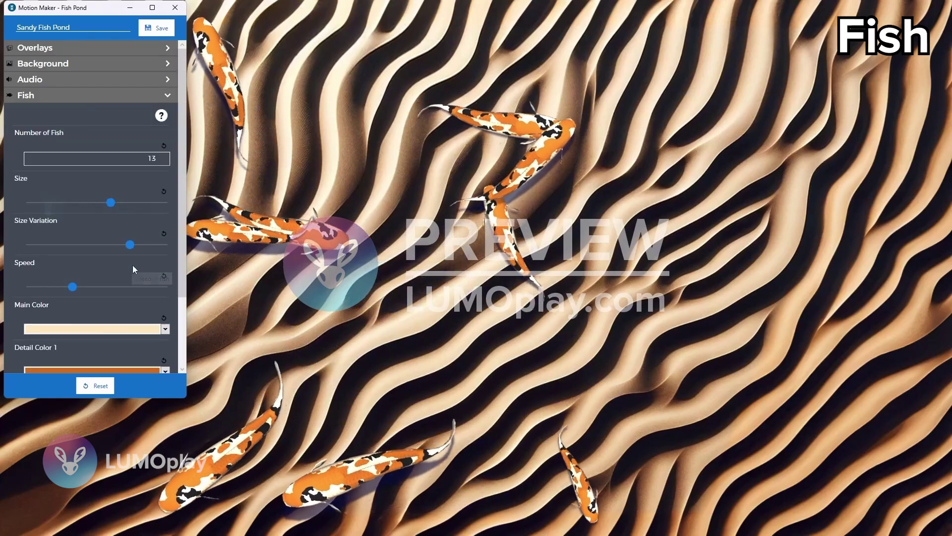
{"action": "scroll", "coordinate": [165, 305], "scroll_direction": "down", "scroll_amount": 2}
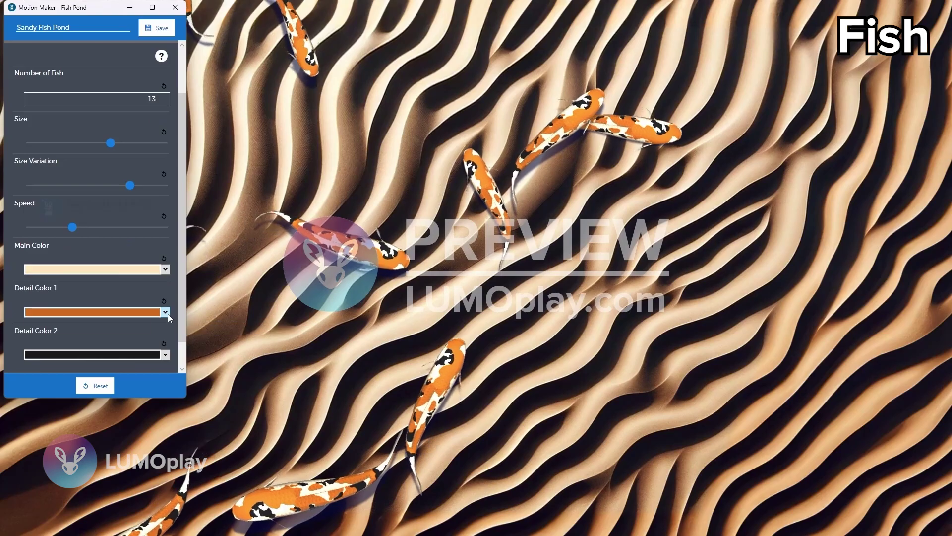
{"action": "left_click", "coordinate": [165, 312]}
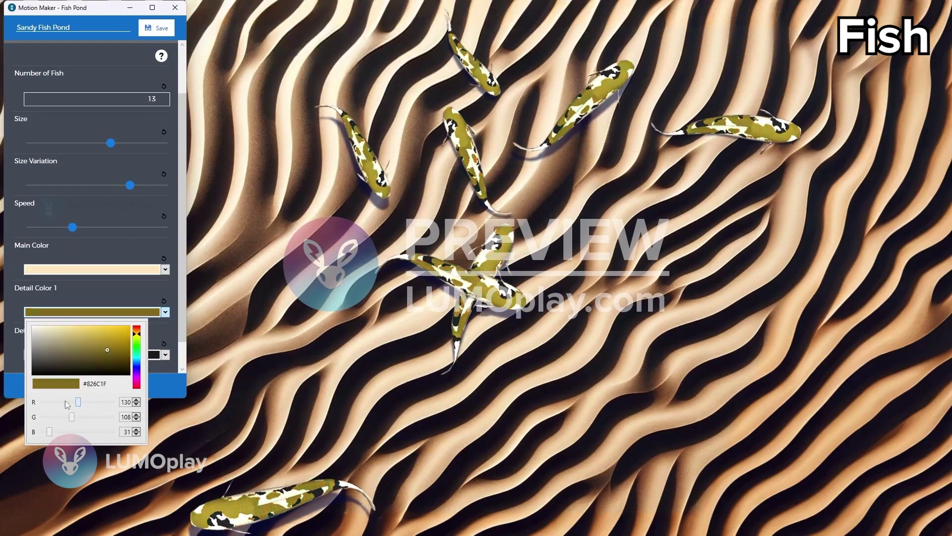
{"action": "mouse_move", "coordinate": [98, 405]}
{"action": "left_mouse_down"}
{"action": "mouse_move", "coordinate": [32, 402]}
{"action": "mouse_move", "coordinate": [103, 402]}
{"action": "left_mouse_up"}
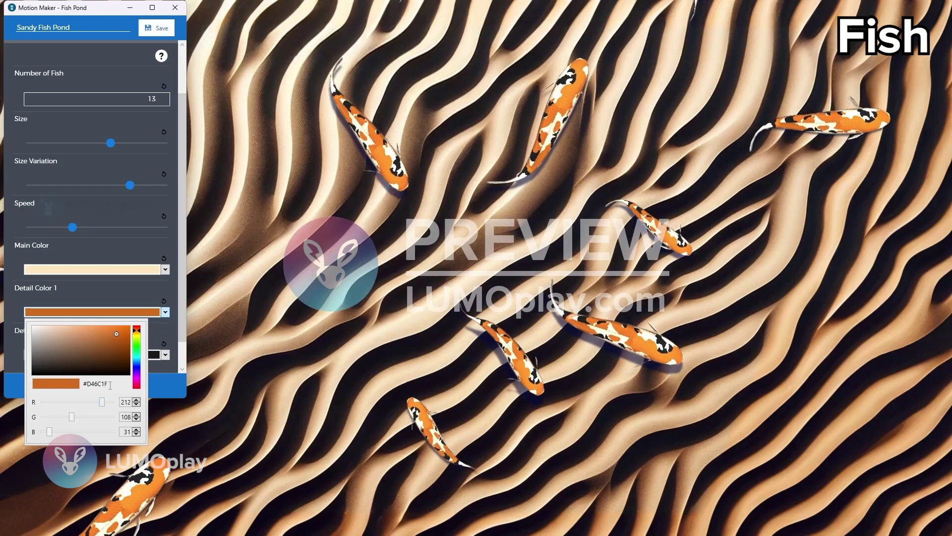
{"action": "left_click", "coordinate": [154, 315]}
{"action": "scroll", "coordinate": [151, 220], "scroll_direction": "down", "scroll_amount": 2}
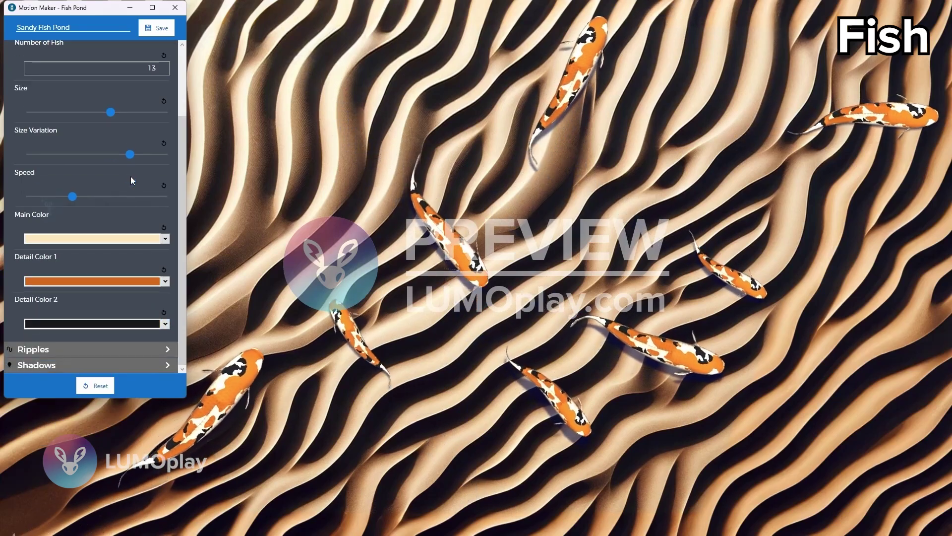
{"action": "scroll", "coordinate": [142, 186], "scroll_direction": "up", "scroll_amount": 3}
{"action": "scroll", "coordinate": [141, 182], "scroll_direction": "up", "scroll_amount": 2}
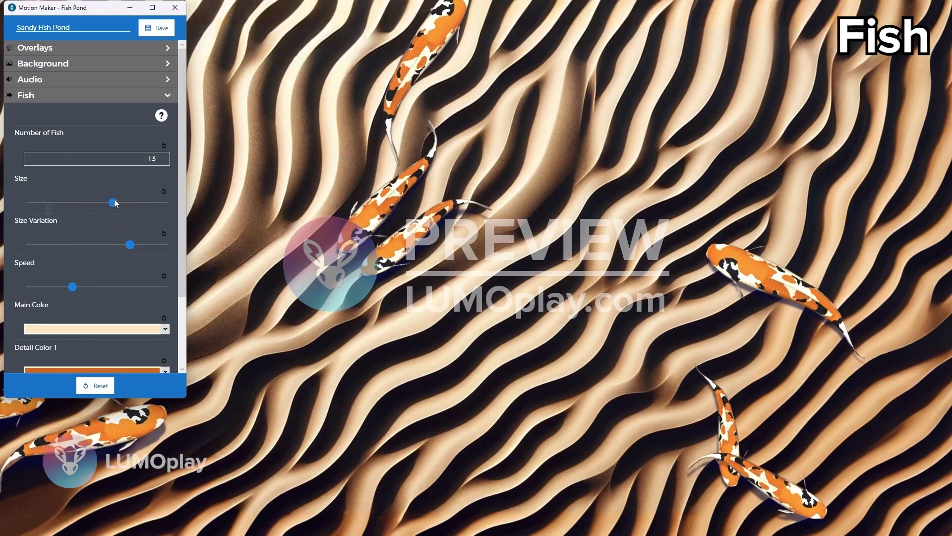
Step: Set koi Size to maximum, raise Size Variation slightly, and reduce Number of Fish from 13 to 7
{"action": "left_click_drag", "start_coordinate": [113, 205], "coordinate": [195, 205]}
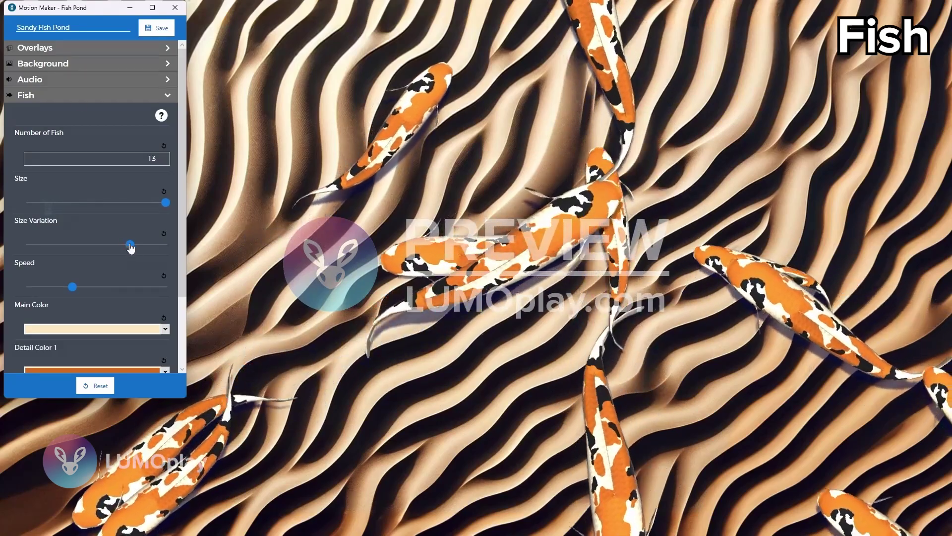
{"action": "left_click_drag", "start_coordinate": [131, 251], "coordinate": [135, 252]}
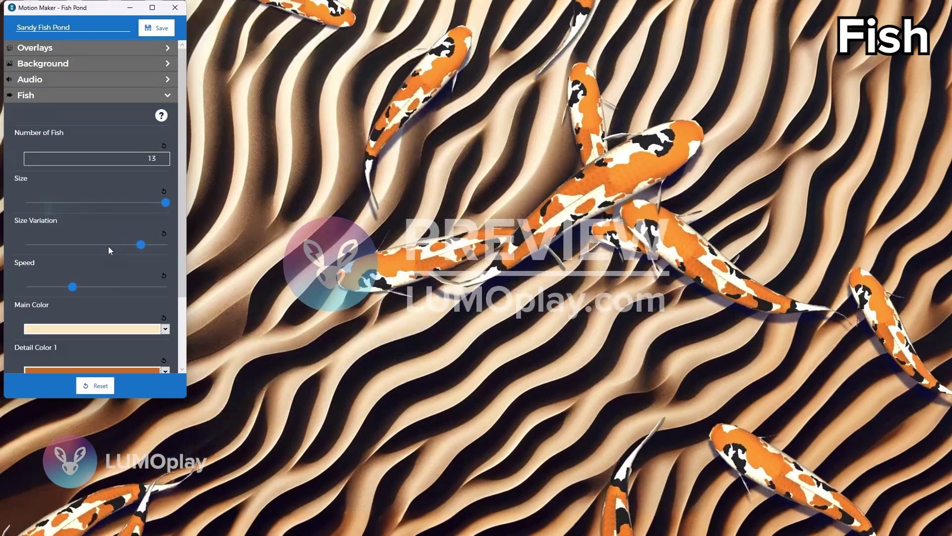
{"action": "left_click", "coordinate": [165, 161]}
{"action": "left_click", "coordinate": [165, 161]}
{"action": "left_click", "coordinate": [165, 161]}
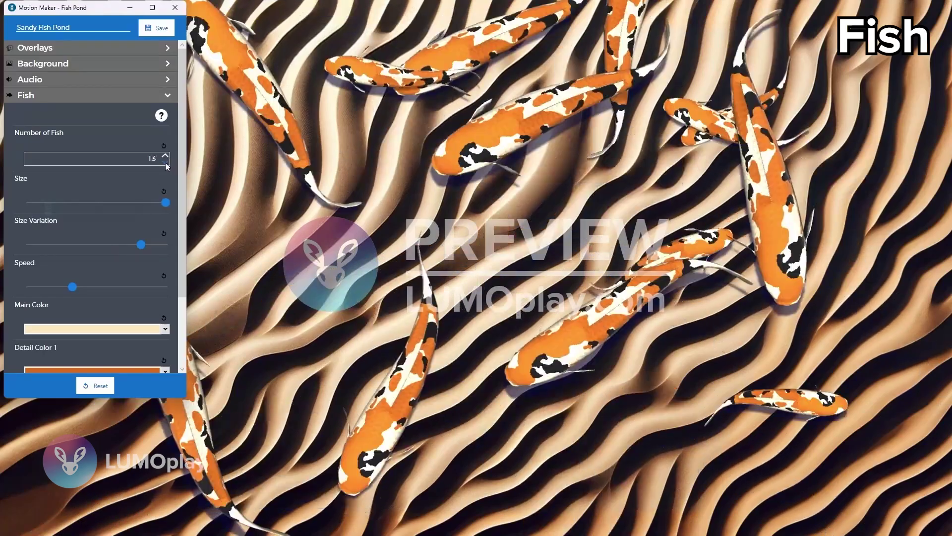
{"action": "left_click", "coordinate": [165, 162]}
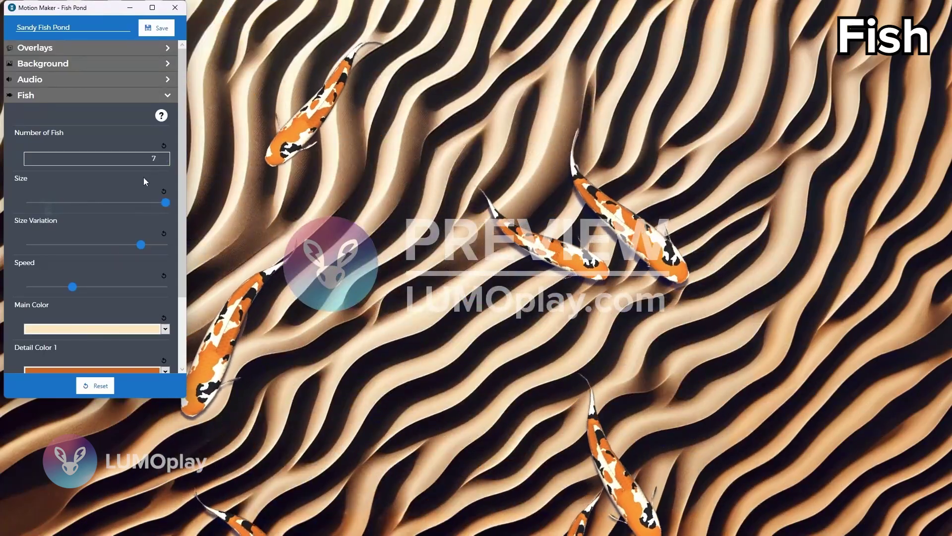